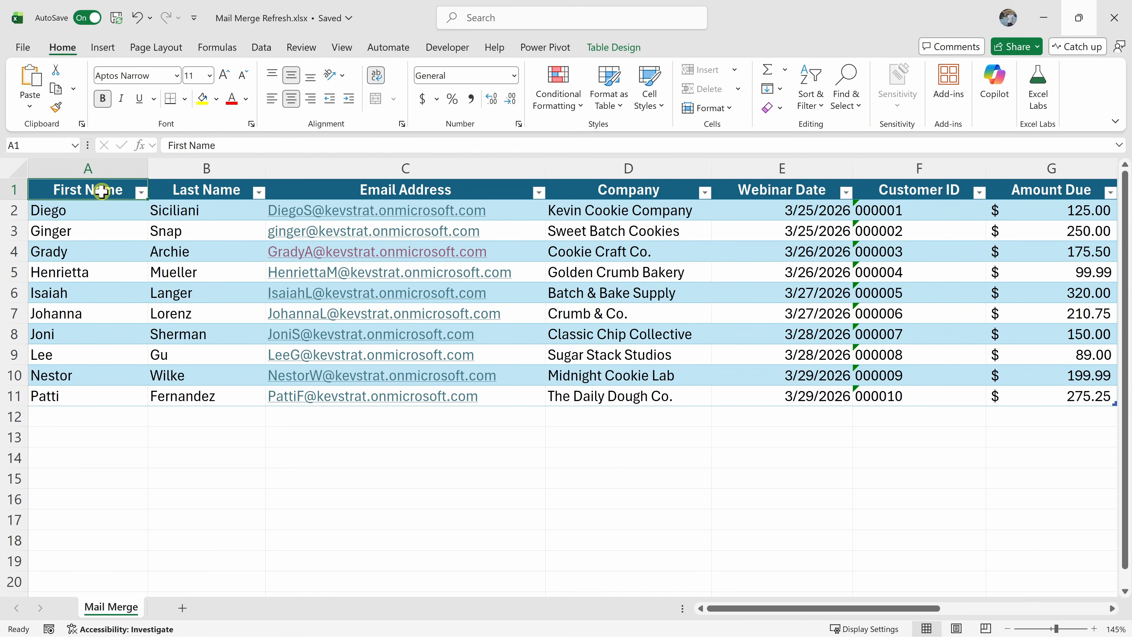
# Examine the recipient table's header row, its First Name, Last Name and Email Address columns, and the individual records.
pyautogui.moveTo(102, 192); pyautogui.dragTo(1003, 399)
pyautogui.click(191, 216)
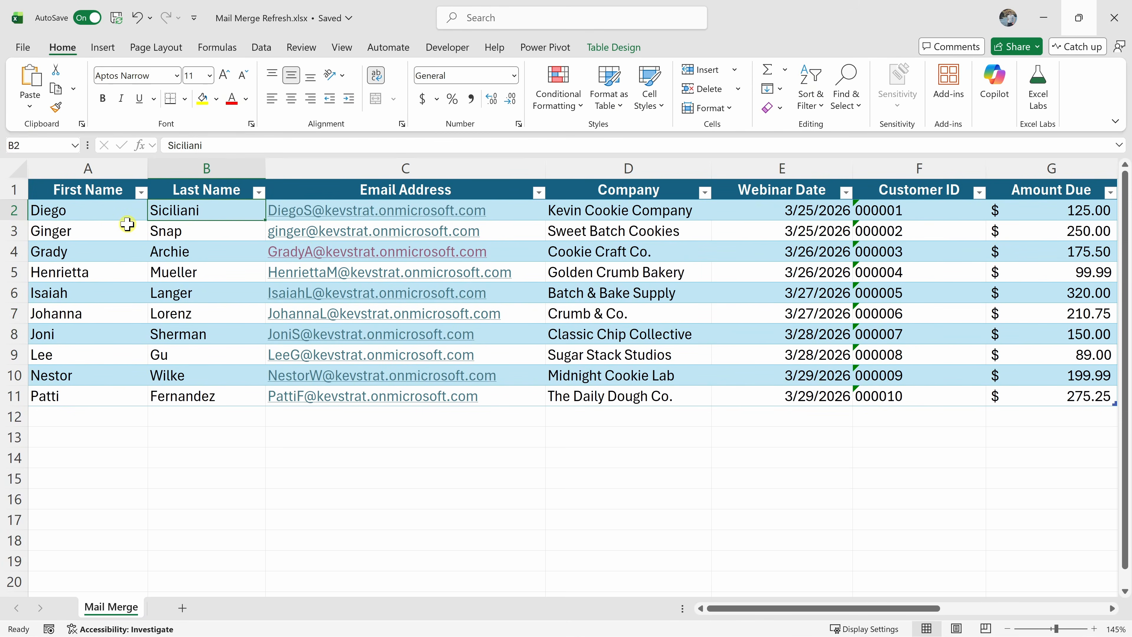
pyautogui.click(17, 187)
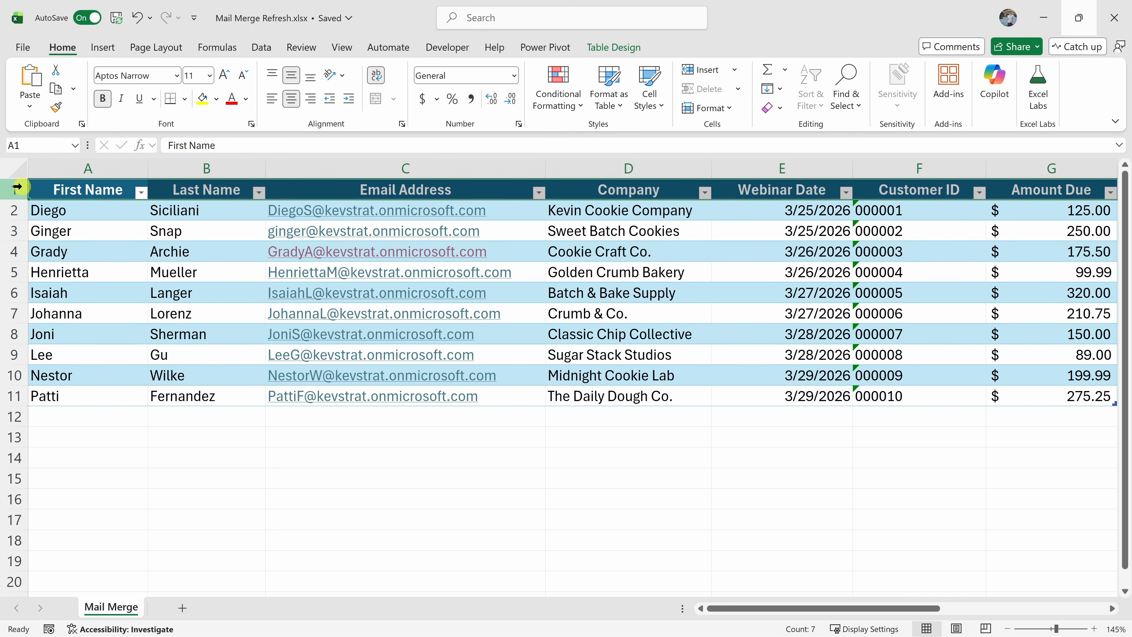
pyautogui.click(69, 168)
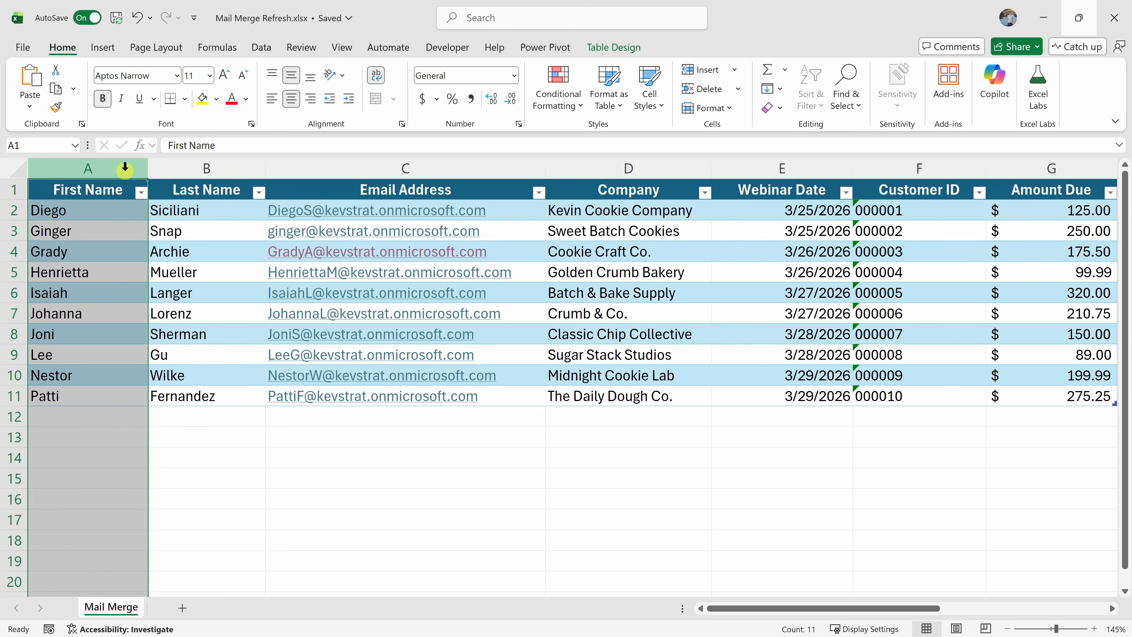
pyautogui.click(203, 167)
pyautogui.click(380, 166)
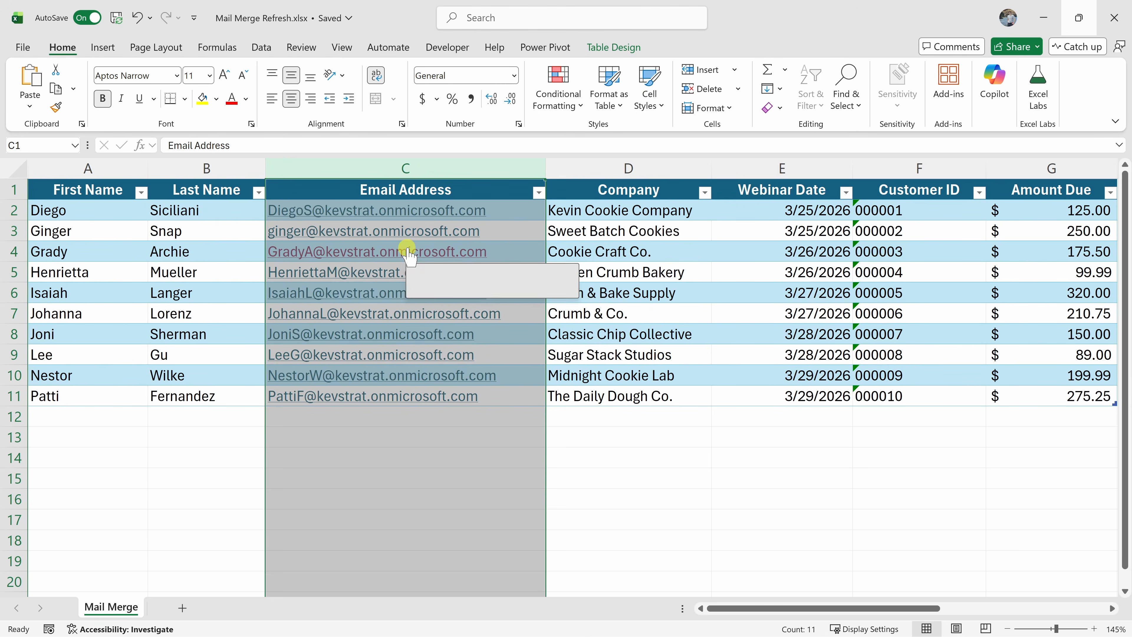
pyautogui.click(196, 273)
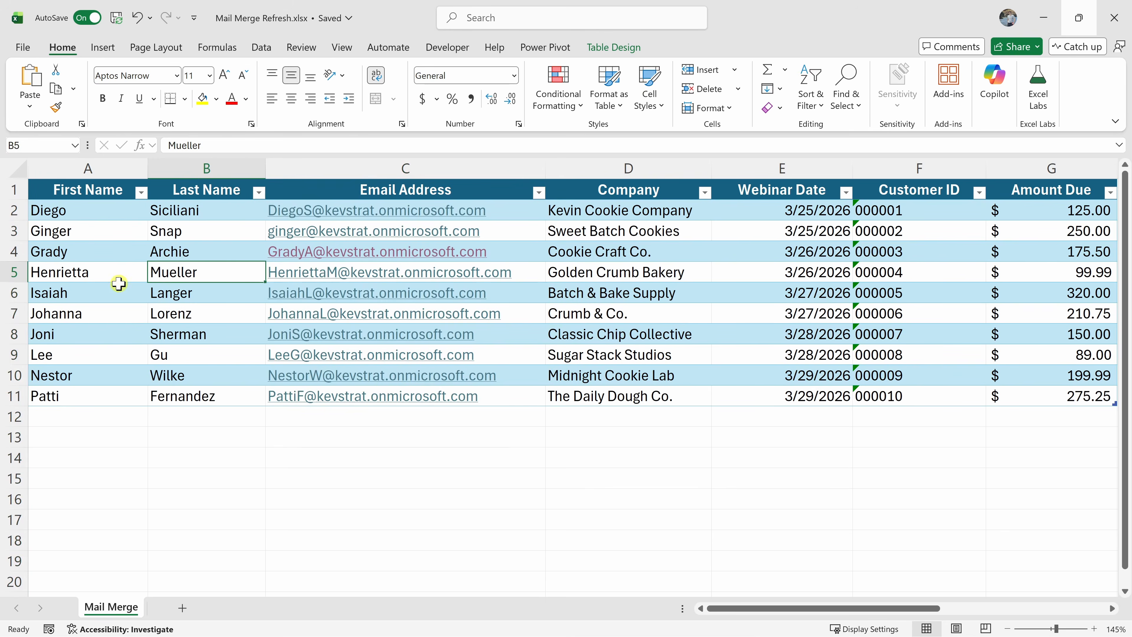
pyautogui.click(9, 295)
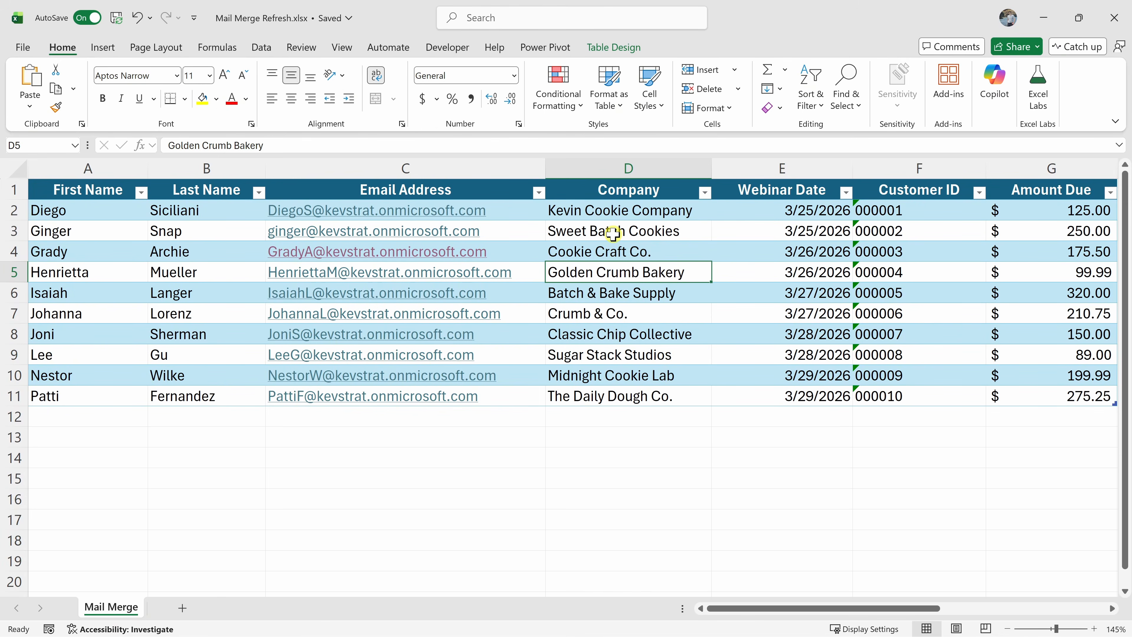
# Check the number format applied to the Webinar Date values in E2:E11 without changing it.
pyautogui.moveTo(791, 211); pyautogui.dragTo(794, 396)
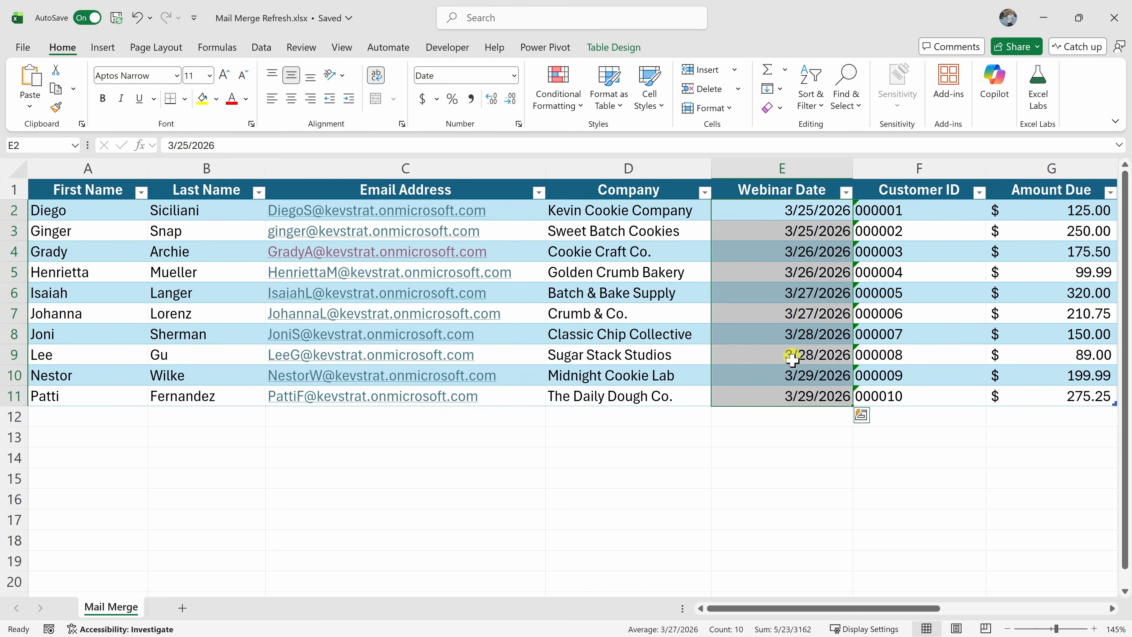
pyautogui.rightClick(788, 308)
pyautogui.click(838, 513)
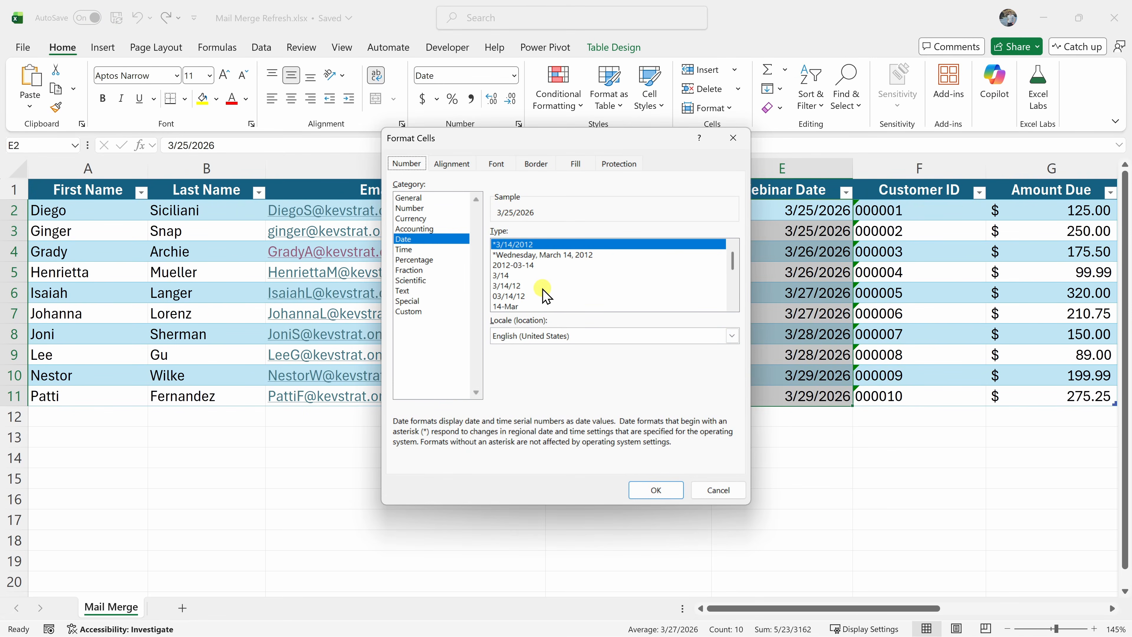
pyautogui.click(719, 490)
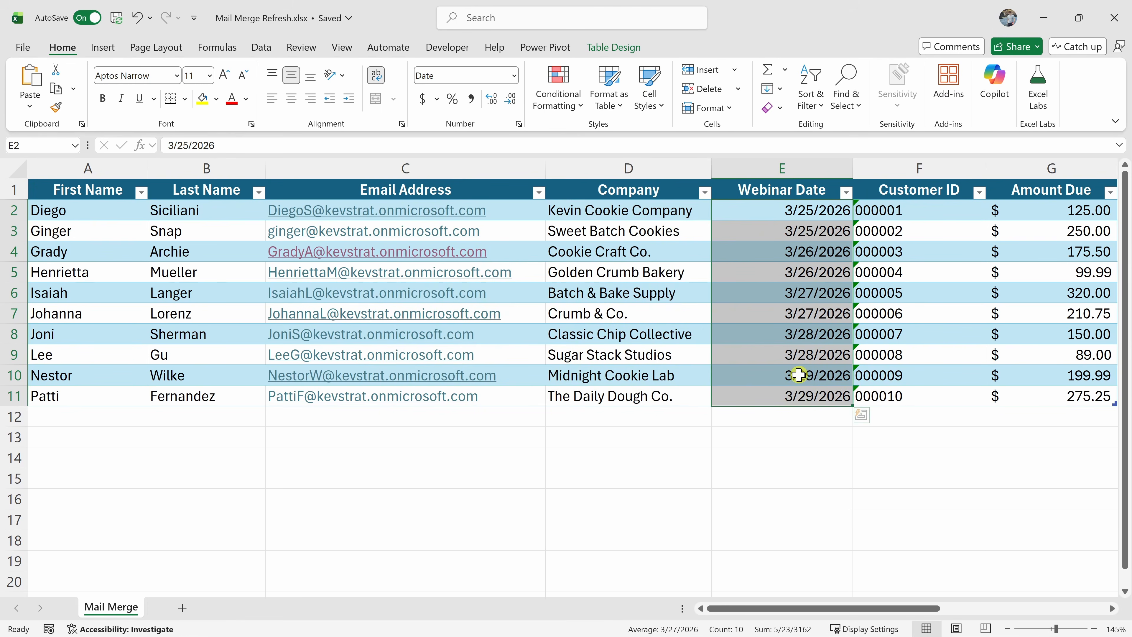
# Check that the Customer ID values in F2:F11 use the Text number format, leaving the formatting as it is.
pyautogui.moveTo(880, 211); pyautogui.dragTo(892, 397)
pyautogui.rightClick(897, 324)
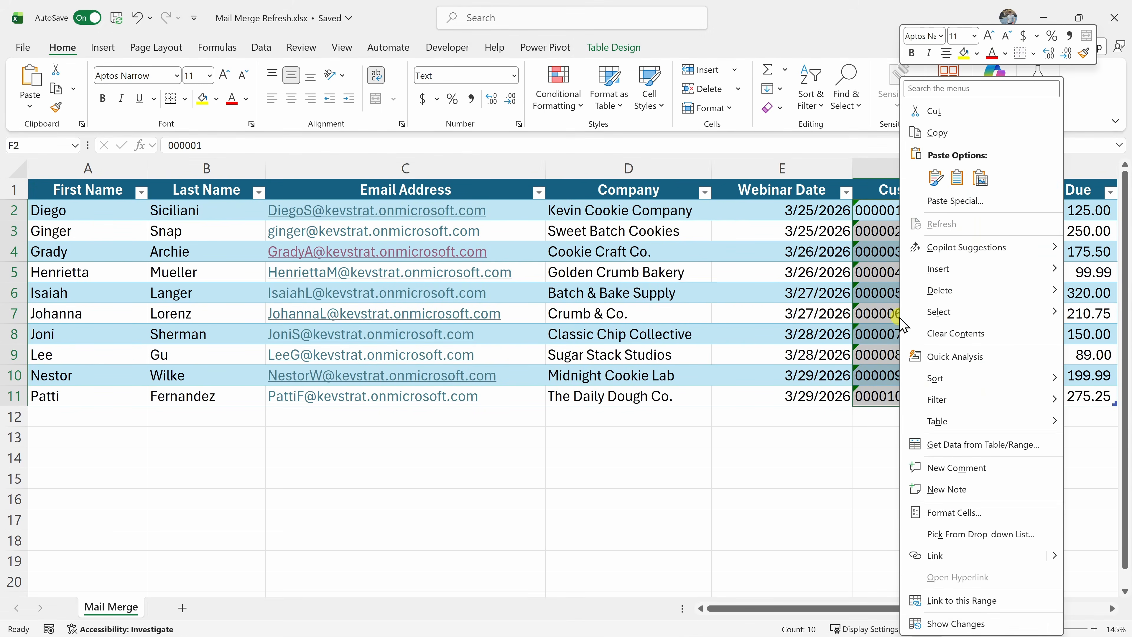
pyautogui.click(954, 513)
pyautogui.click(416, 291)
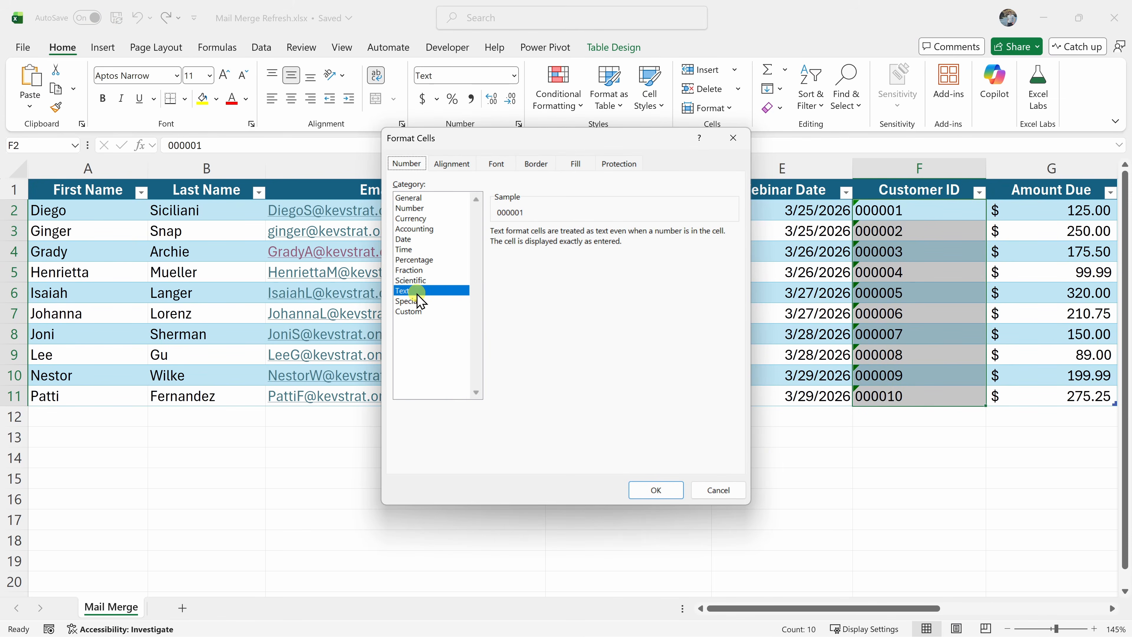
pyautogui.click(717, 490)
# Review the Amount Due values in G2:G11 and the recipient table as a whole.
pyautogui.moveTo(1060, 214); pyautogui.dragTo(1057, 400)
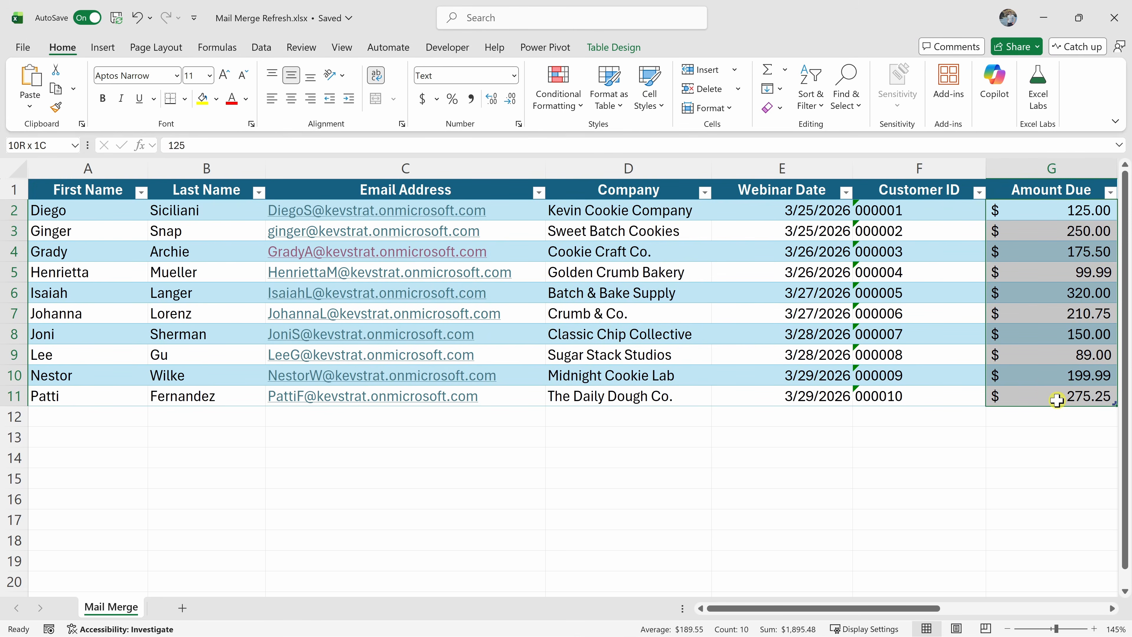
pyautogui.moveTo(1057, 400); pyautogui.dragTo(1055, 400)
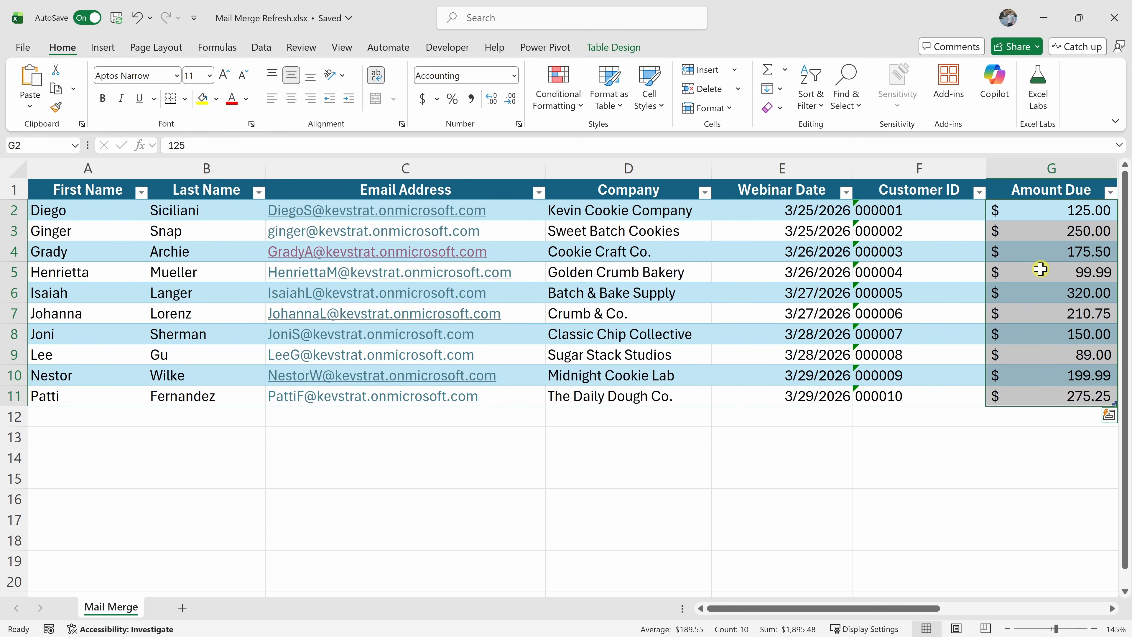
pyautogui.click(803, 274)
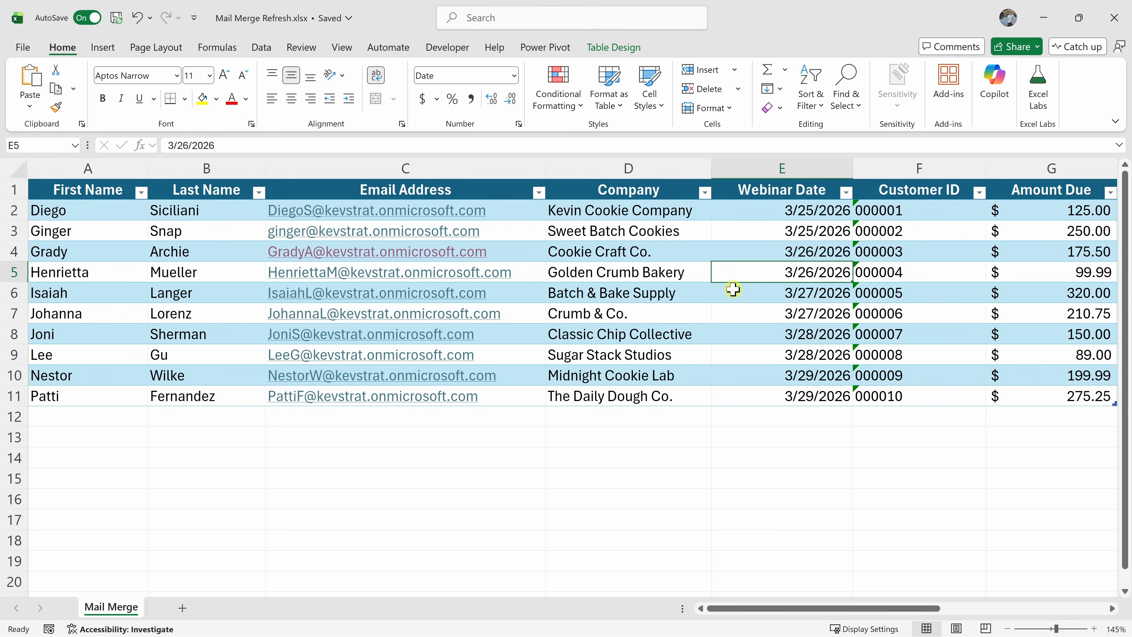
pyautogui.moveTo(85, 189); pyautogui.dragTo(753, 332)
pyautogui.click(714, 288)
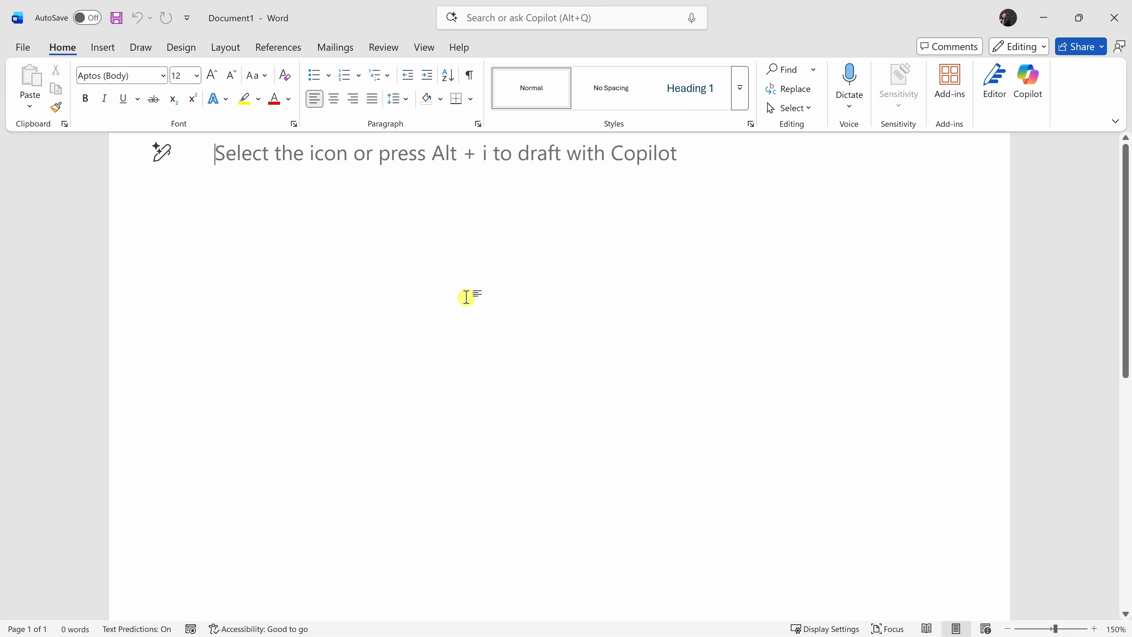
# In the blank Word document, start a mail merge of the E-mail Messages type.
pyautogui.click(343, 48)
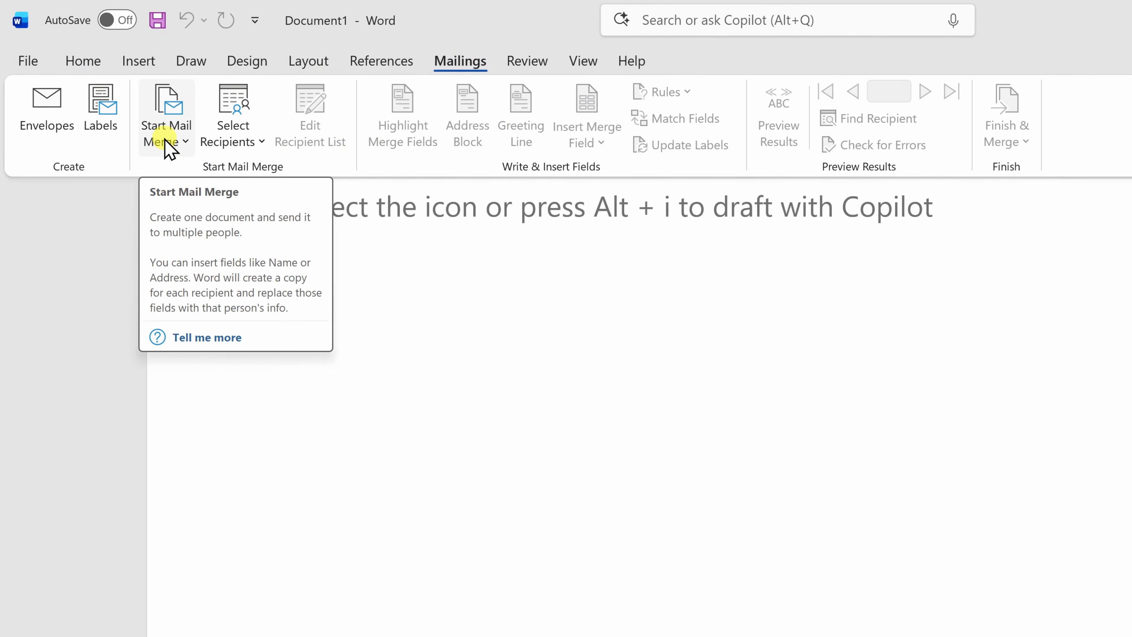
pyautogui.click(168, 147)
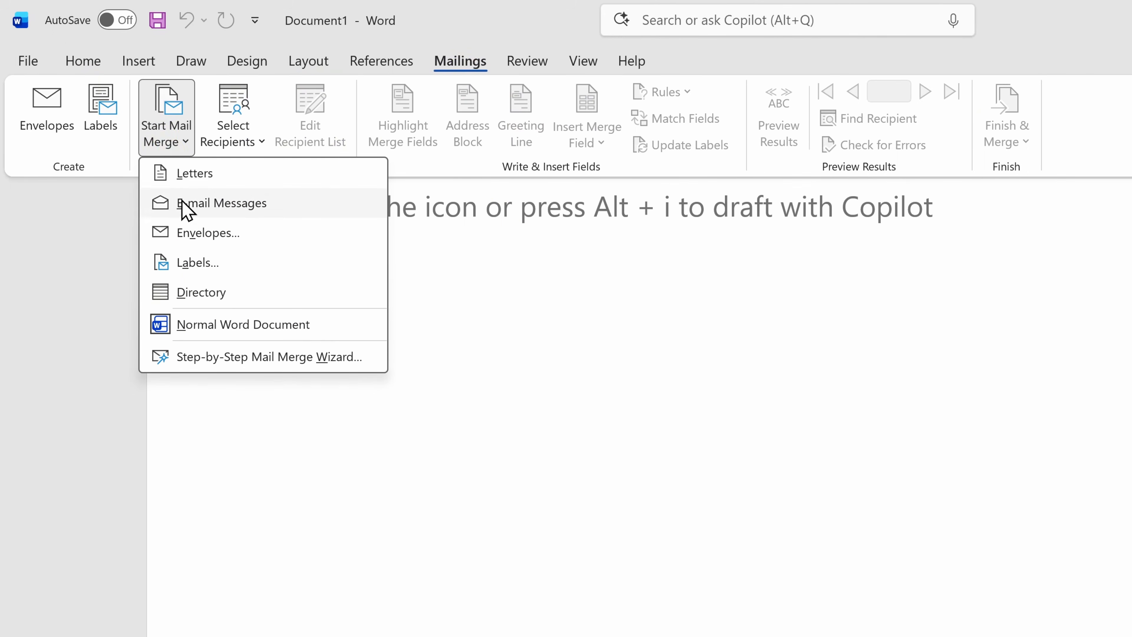
pyautogui.click(232, 201)
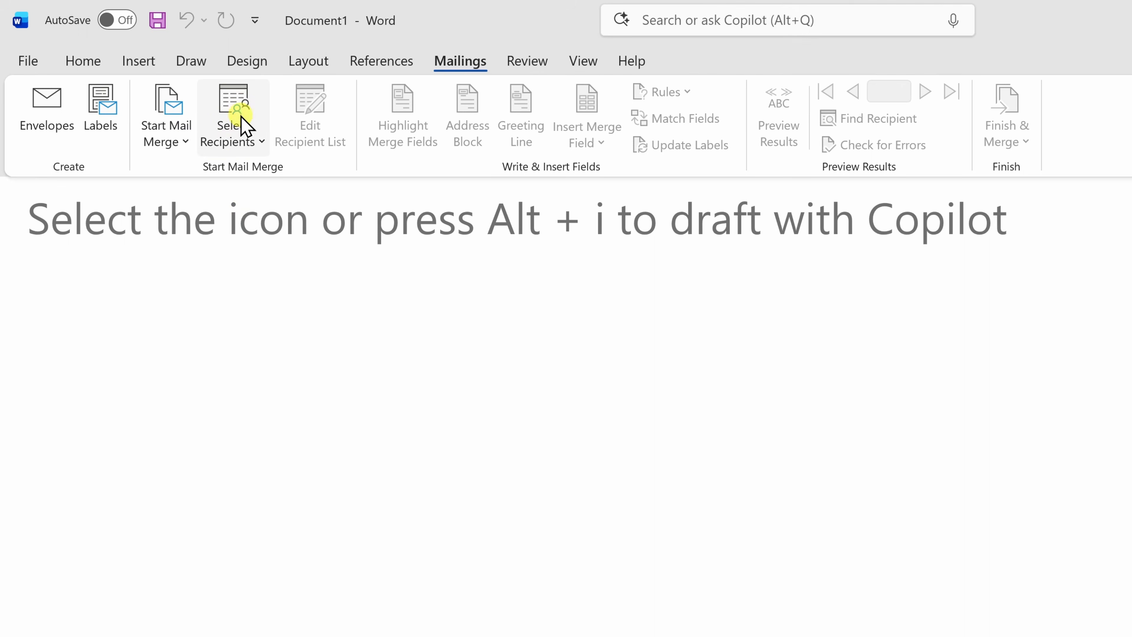
# Use the existing list Mail Merge Refresh.xlsx from the Desktop as recipients, taking table 'Mail Merge$' with its first row as column headers.
pyautogui.click(248, 148)
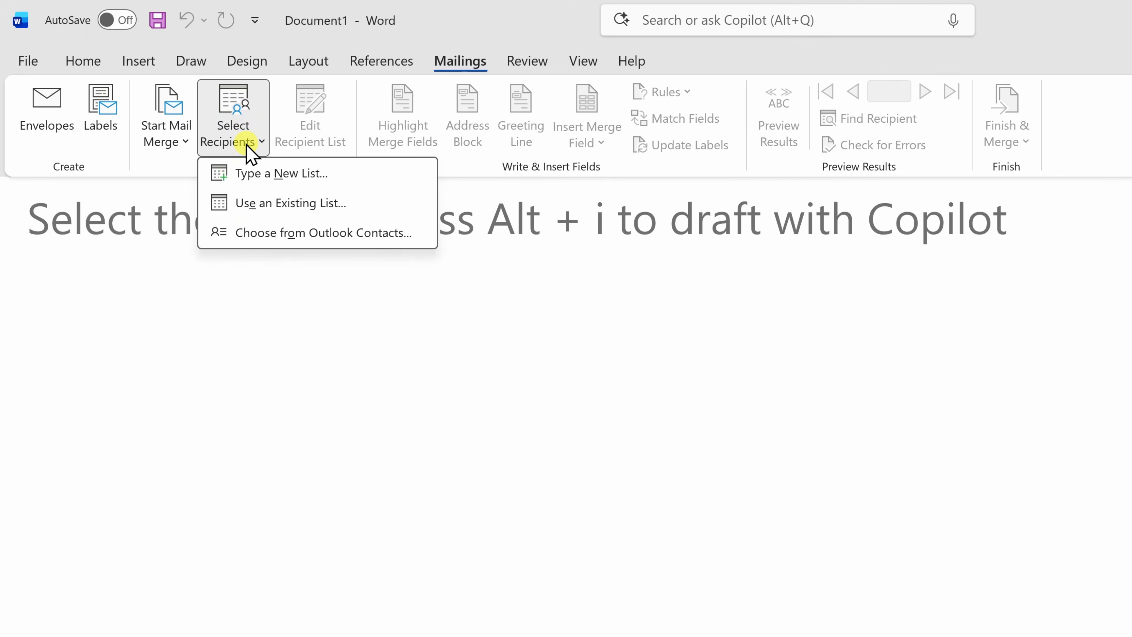
pyautogui.click(324, 206)
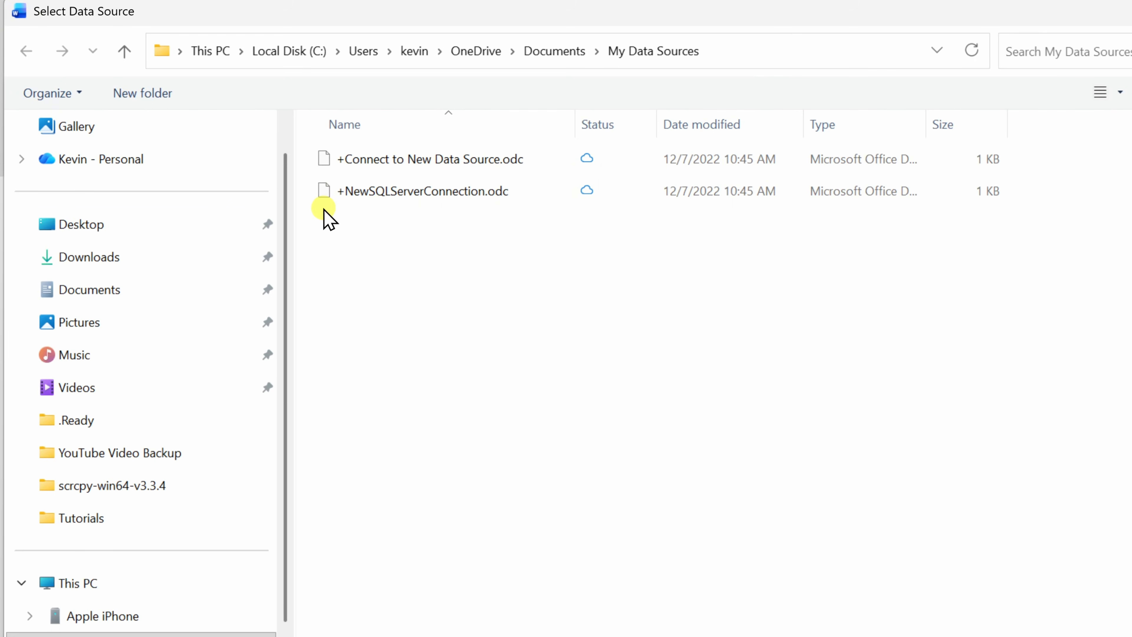
pyautogui.click(228, 218)
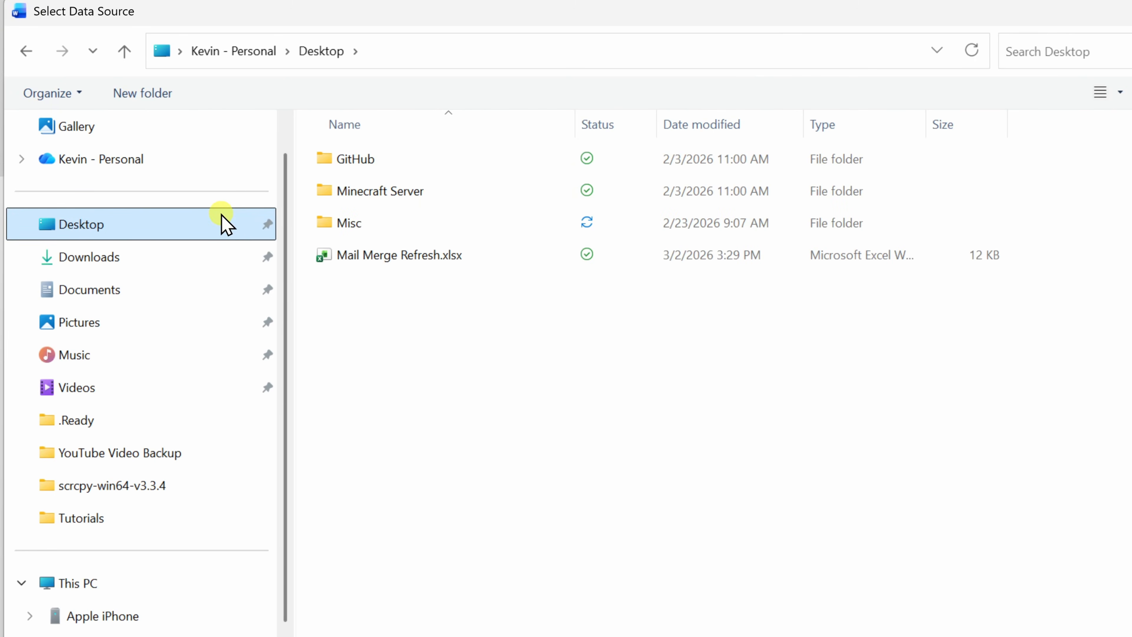
pyautogui.click(392, 256)
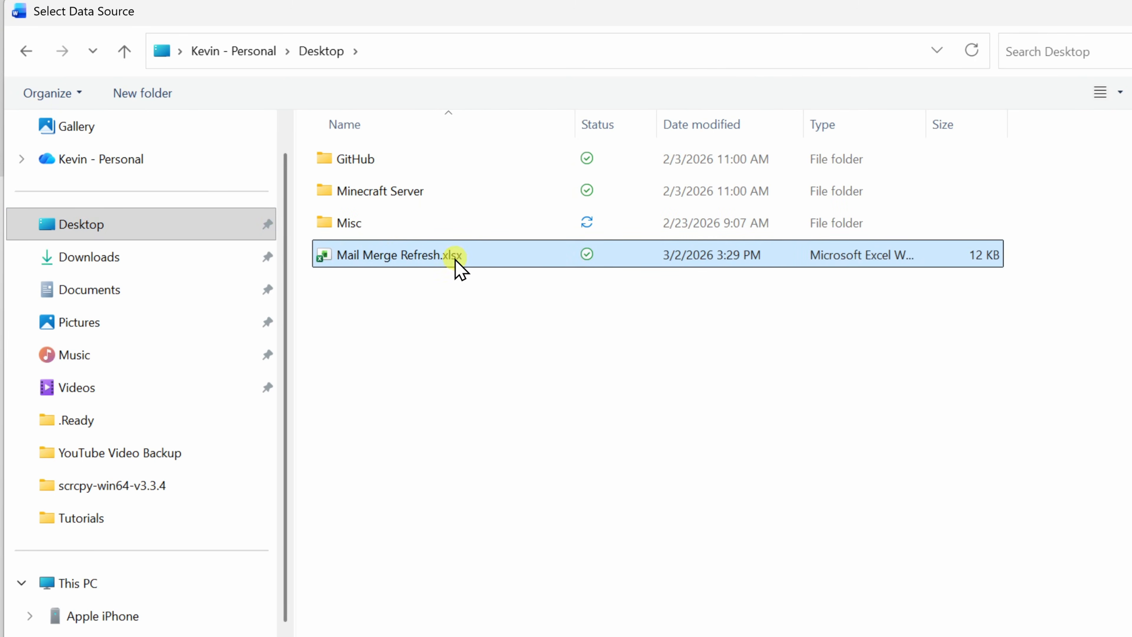
pyautogui.click(753, 610)
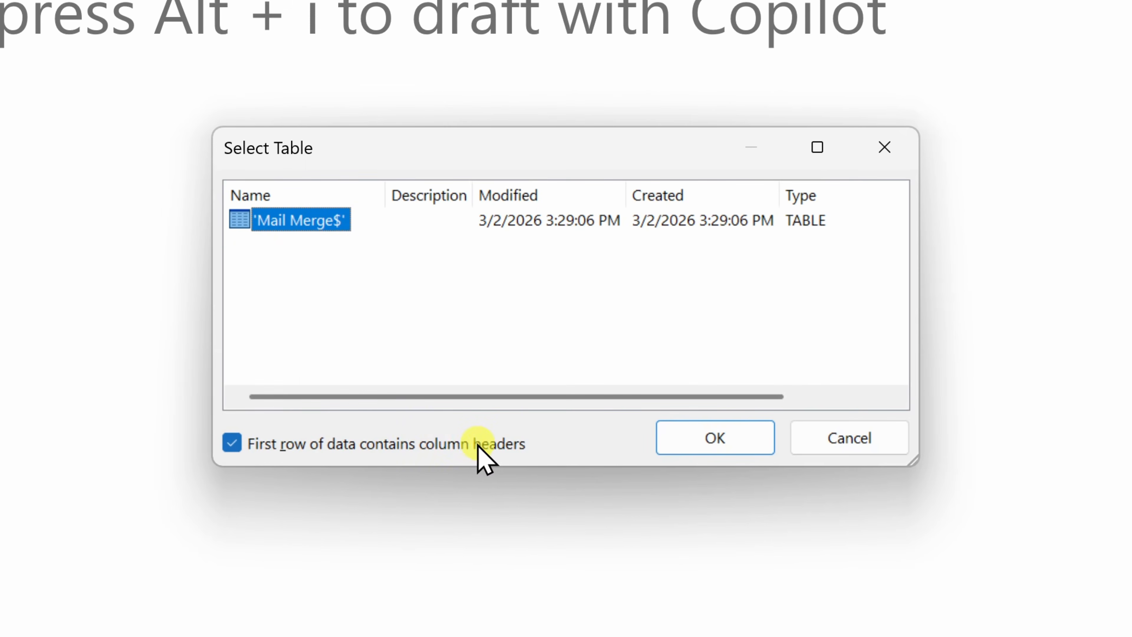
pyautogui.click(713, 439)
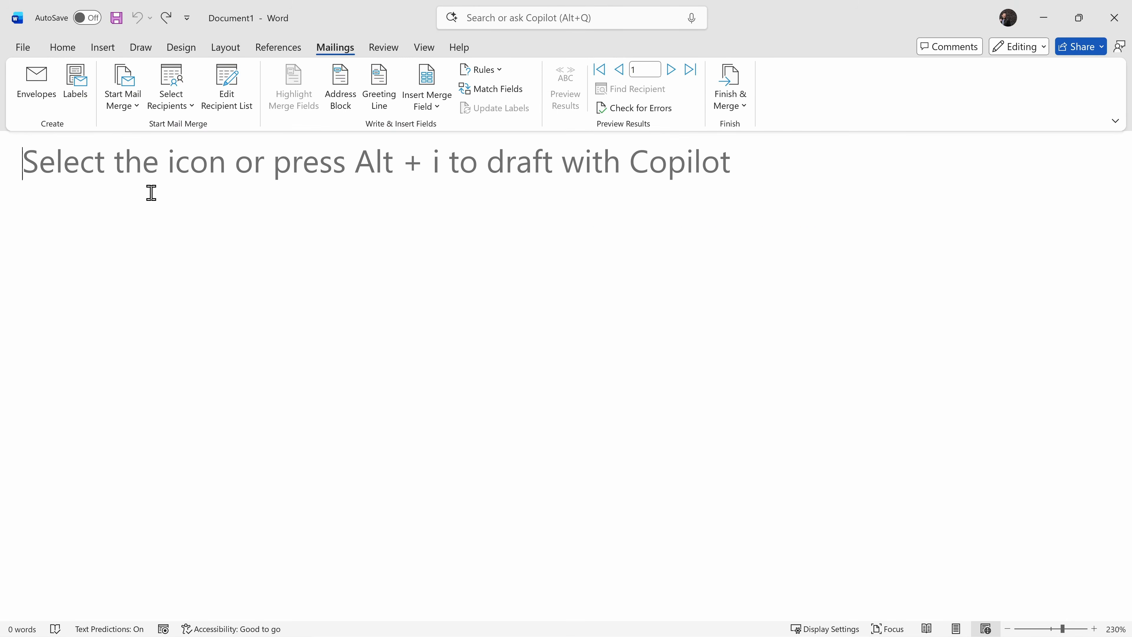
# Insert the webinar reminder message with placeholders FIRST NAME, COMPANY, WEBINAR DATE and AMOUNT DUE, ending in the Kevin Cookie Company sign-off.
pyautogui.write('Hi FIRST NAME, Thanks for being part of the cookie industry community. This is a reminder that our upcoming webinar for COMPANY takes place on WEBINAR DATE. Our records show an outstanding balance of AMOUNT DUE. If you’ve already taken care of this, please disregard this message. We’re looking forward to seeing you there. Best regards, Kevin Kevin Cookie Company')
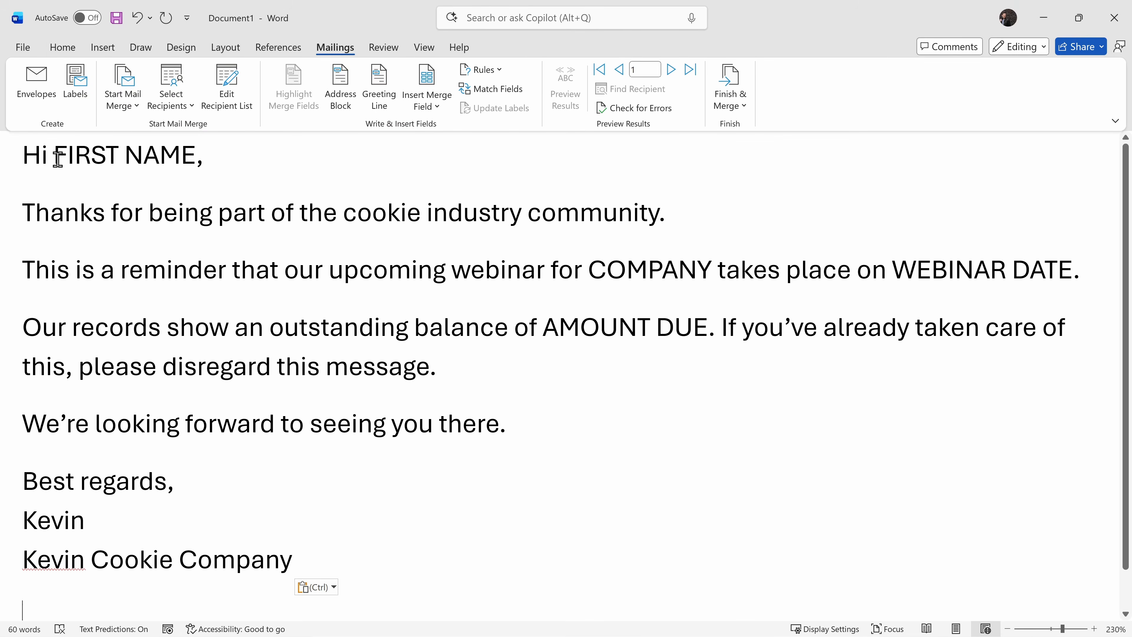
# Replace the FIRST NAME placeholder in the greeting with the First_Name merge field.
pyautogui.moveTo(56, 156); pyautogui.dragTo(174, 155)
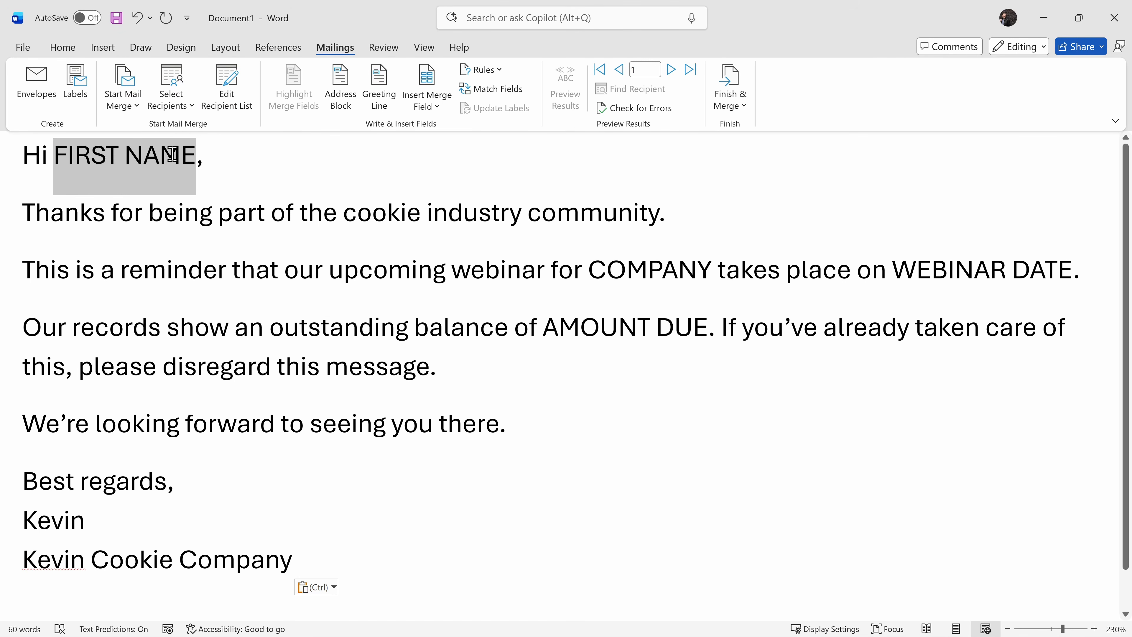
pyautogui.moveTo(174, 155); pyautogui.dragTo(175, 156)
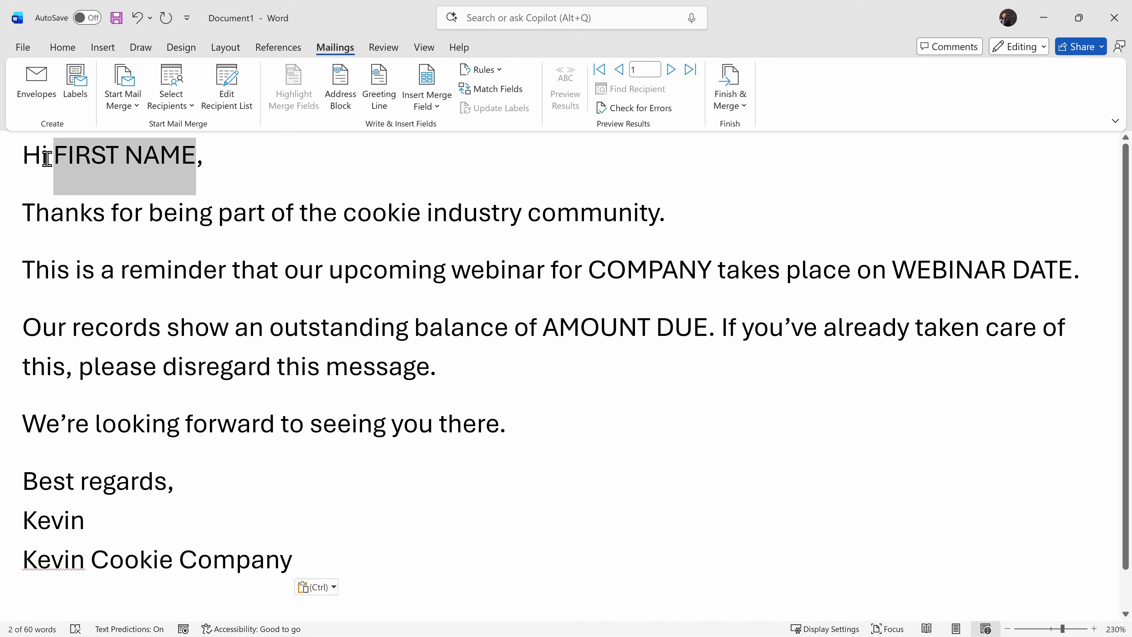
pyautogui.press('BackSpace')
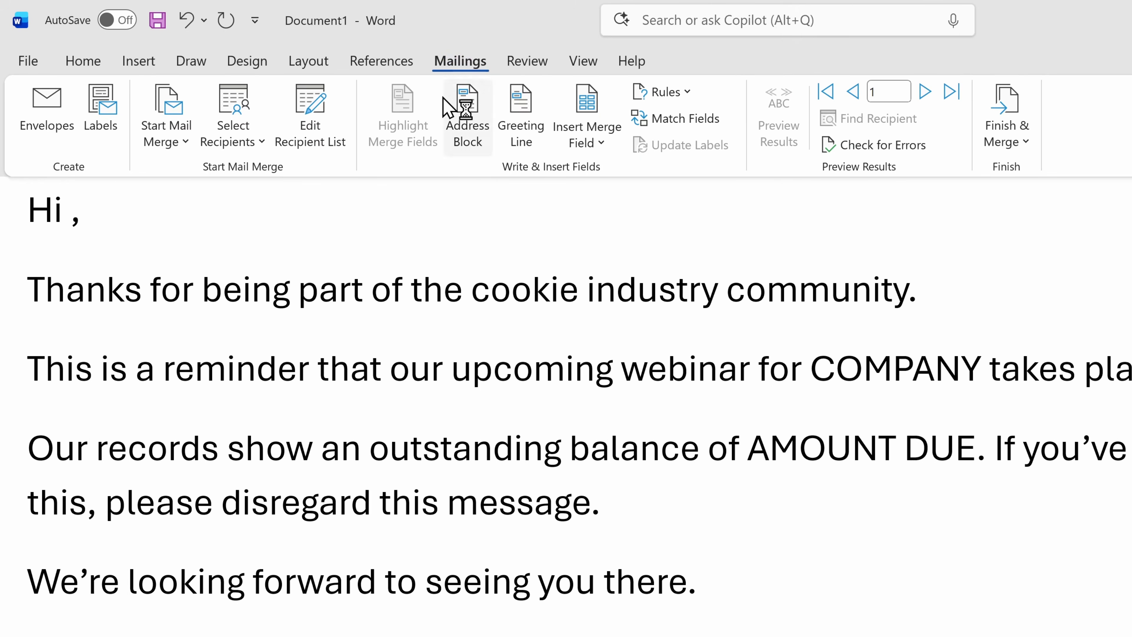
pyautogui.click(602, 142)
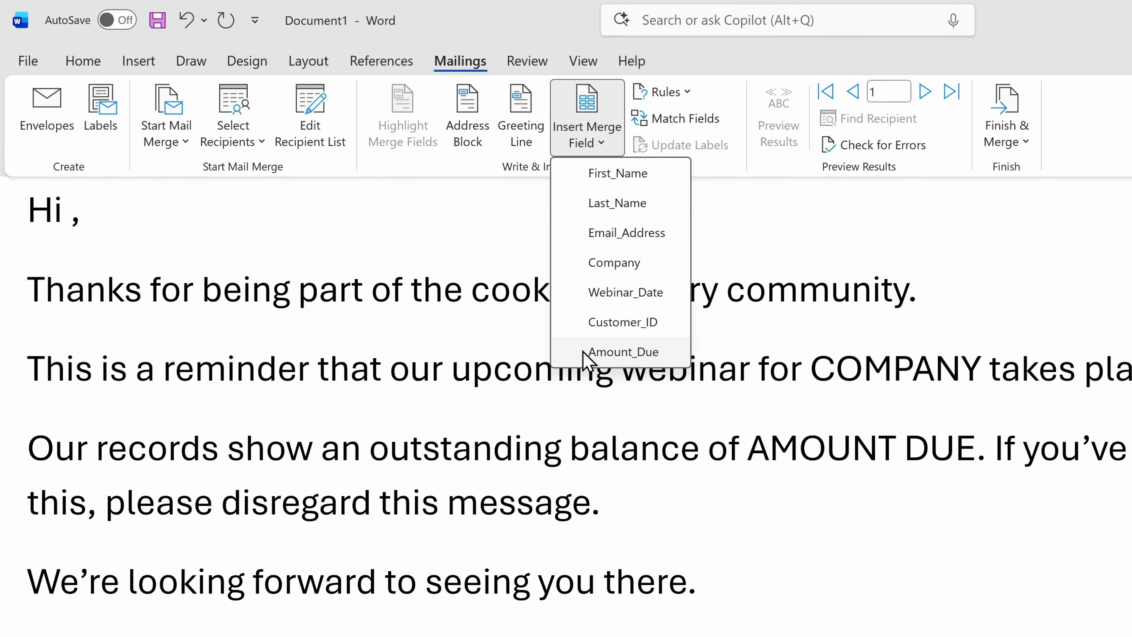
pyautogui.click(633, 175)
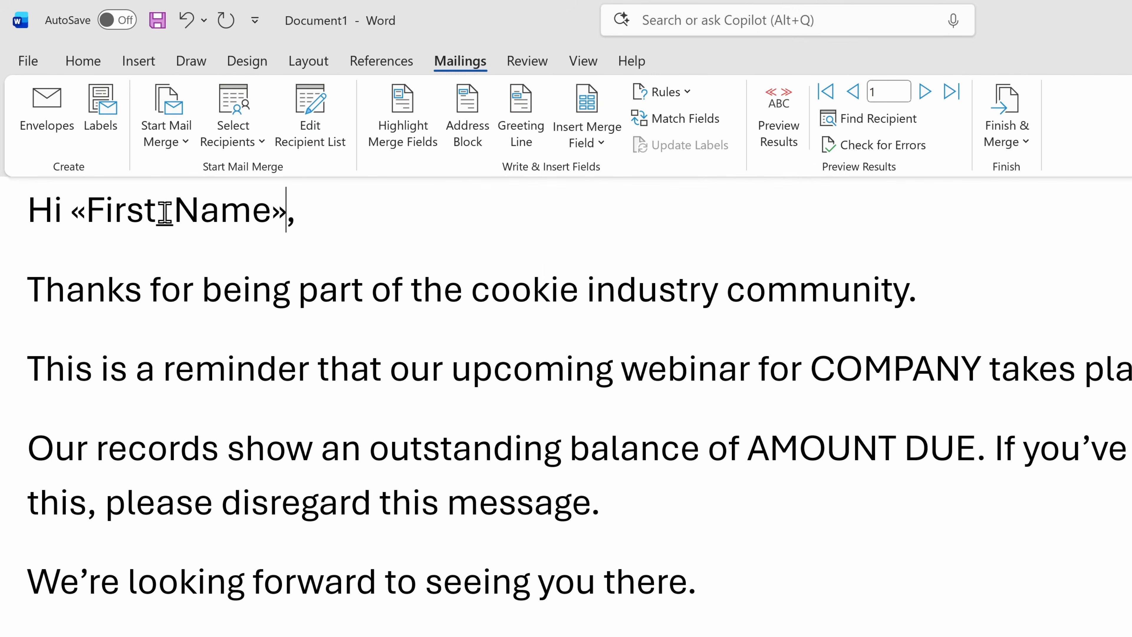
pyautogui.click(276, 207)
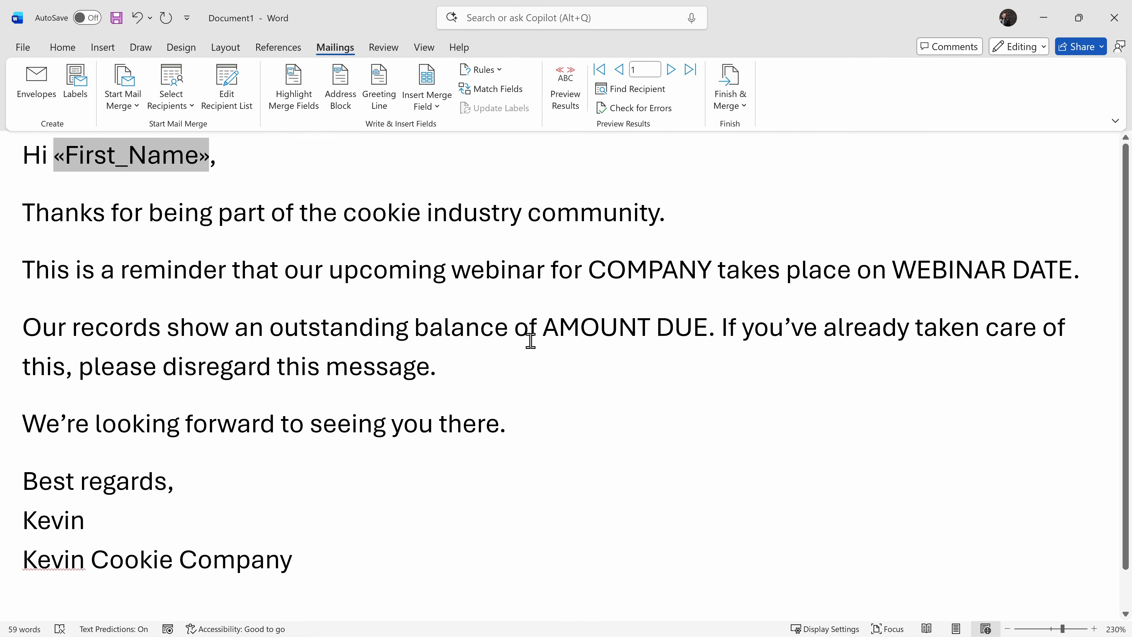
# Replace the COMPANY placeholder in the reminder sentence with the Company merge field, keeping the space after it.
pyautogui.doubleClick(642, 268)
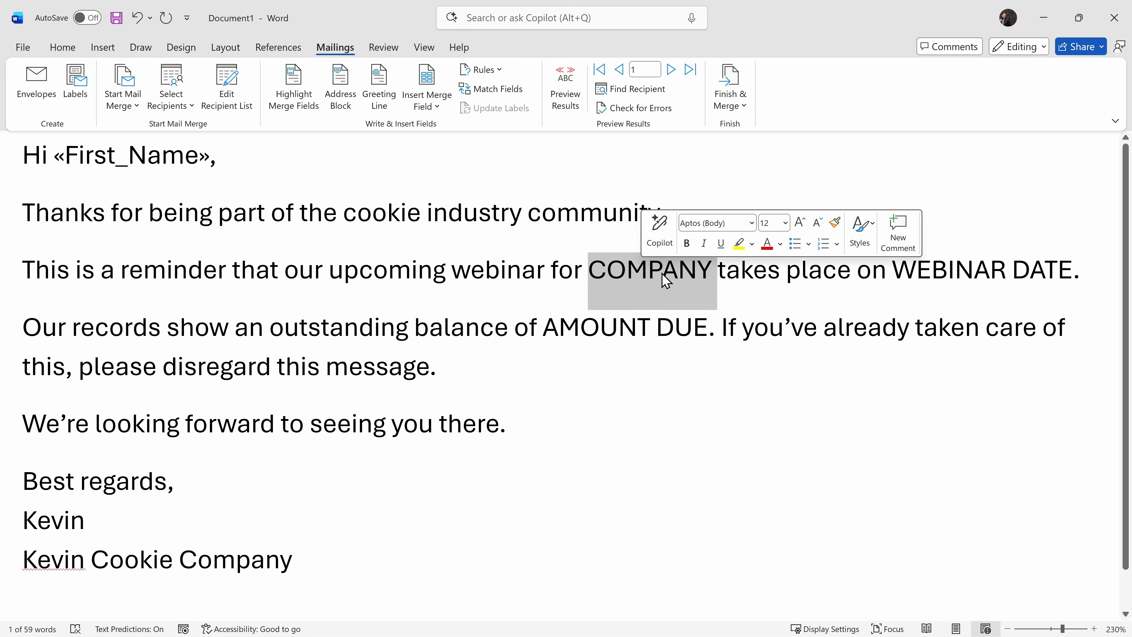
pyautogui.hotkey('shift', 'Left')
pyautogui.click(428, 105)
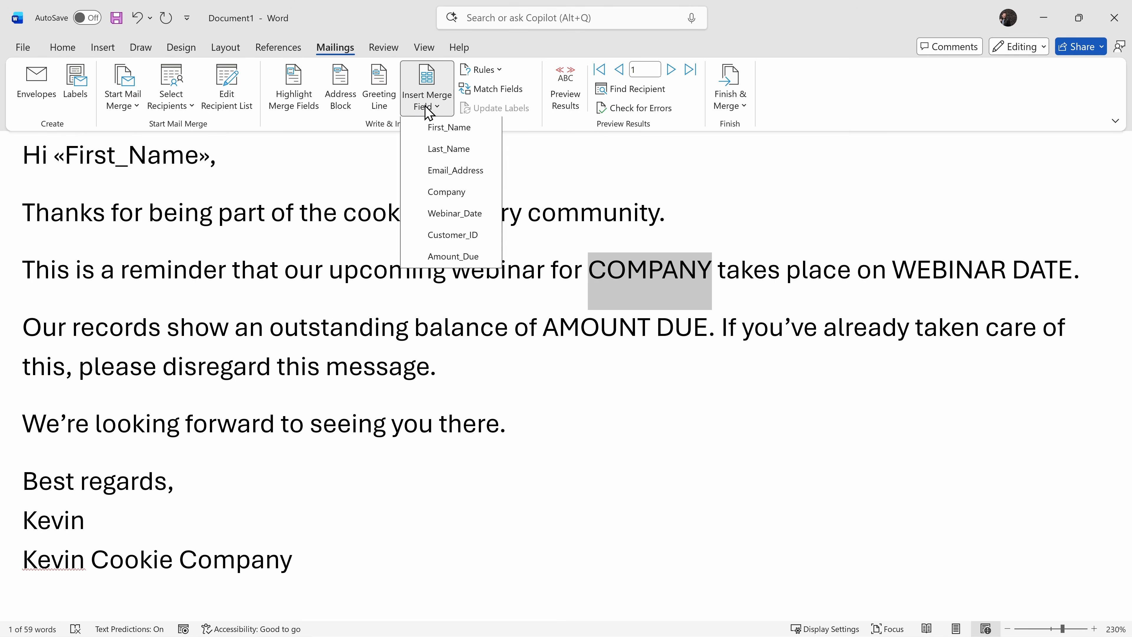
pyautogui.click(448, 193)
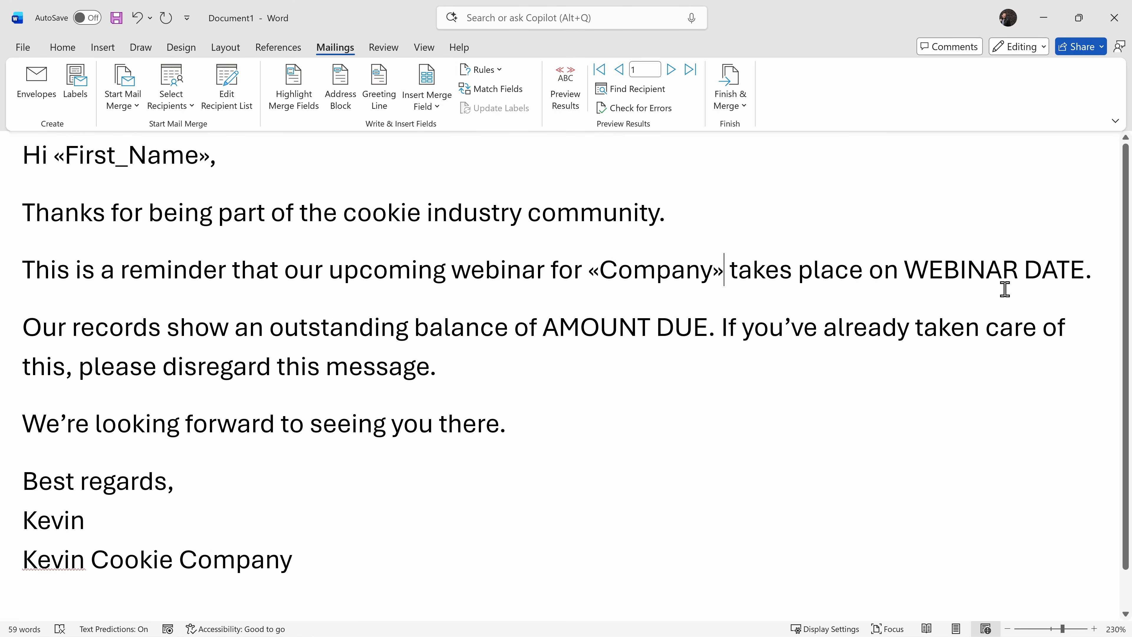
# Replace the WEBINAR DATE placeholder in the reminder sentence with the Webinar_Date merge field.
pyautogui.moveTo(908, 271); pyautogui.dragTo(1046, 278)
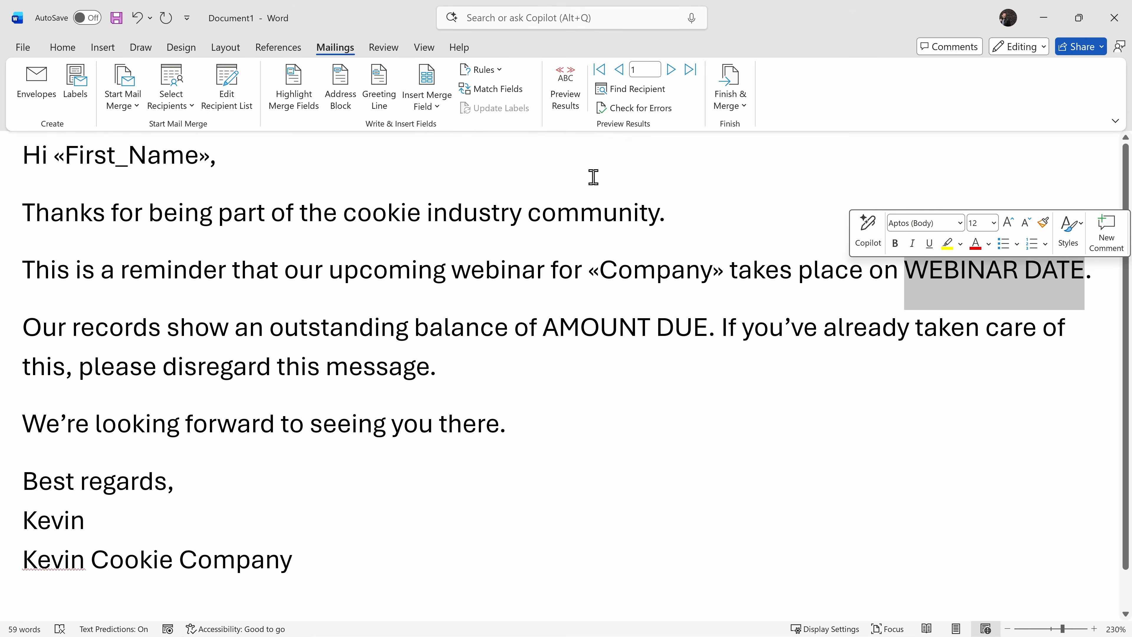
pyautogui.click(427, 107)
pyautogui.click(456, 215)
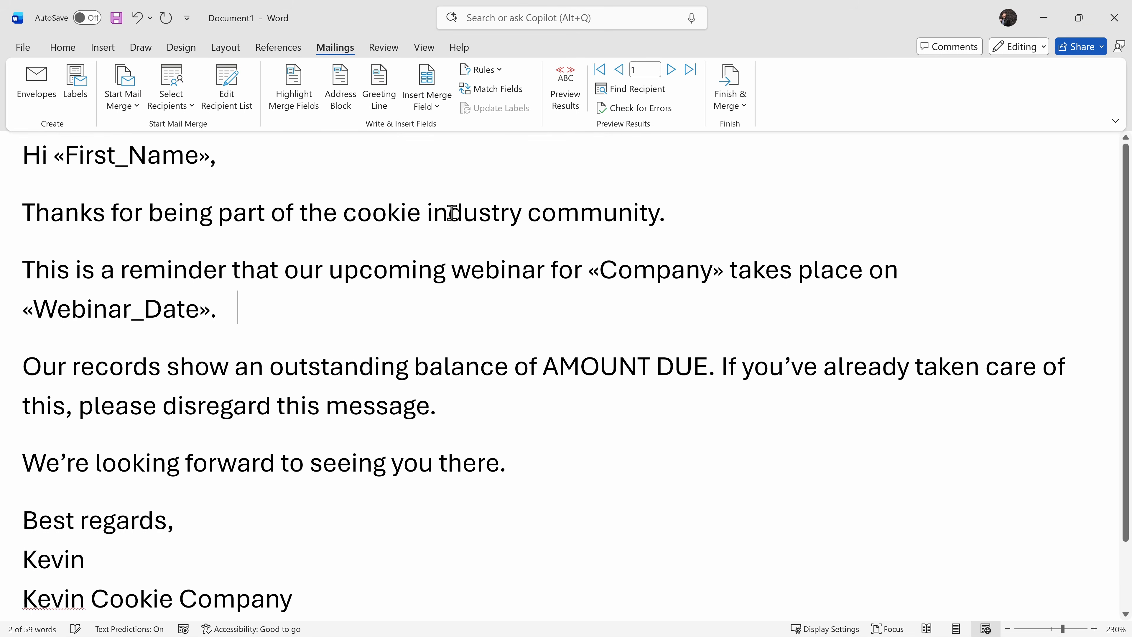
# Replace the AMOUNT DUE placeholder in the outstanding balance sentence with the Amount_Due merge field.
pyautogui.moveTo(542, 368); pyautogui.dragTo(702, 372)
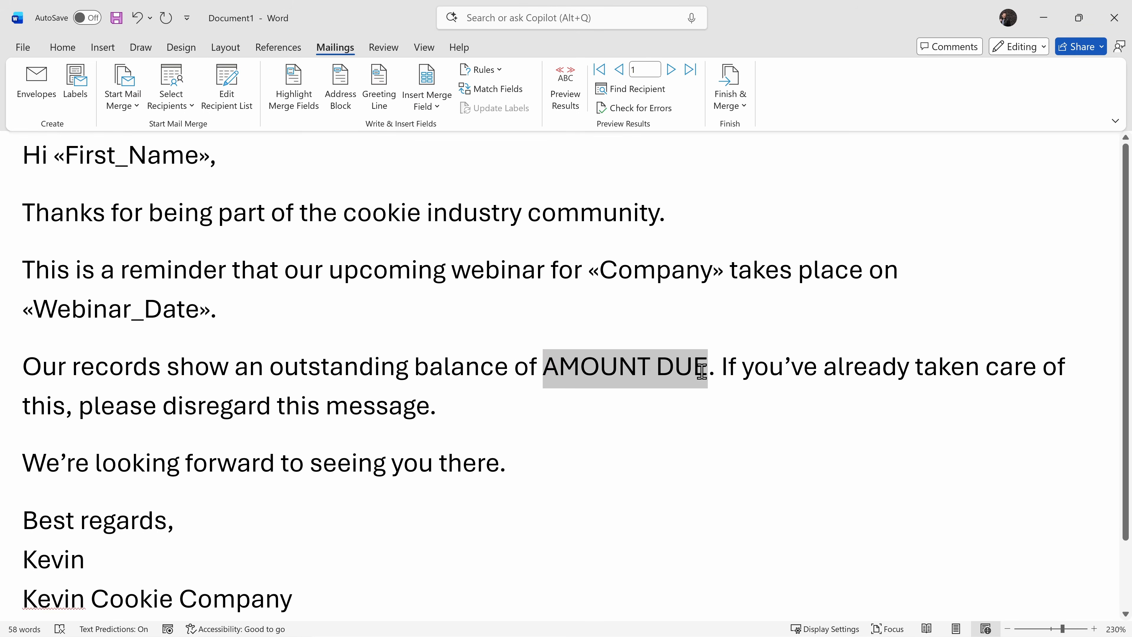
pyautogui.click(431, 103)
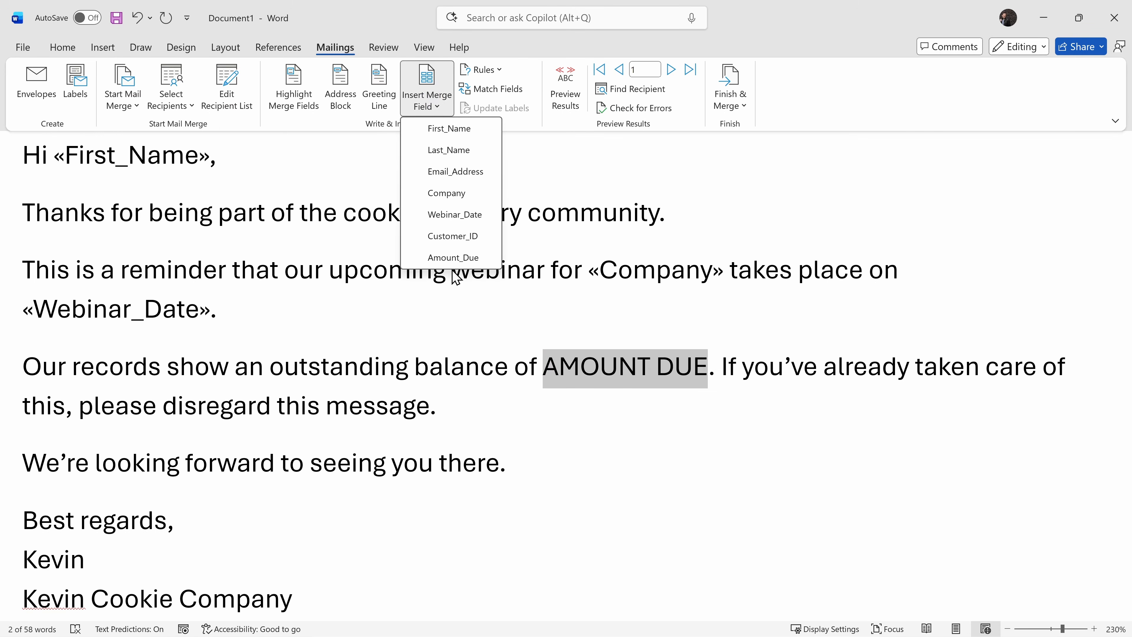
pyautogui.click(454, 258)
pyautogui.click(595, 366)
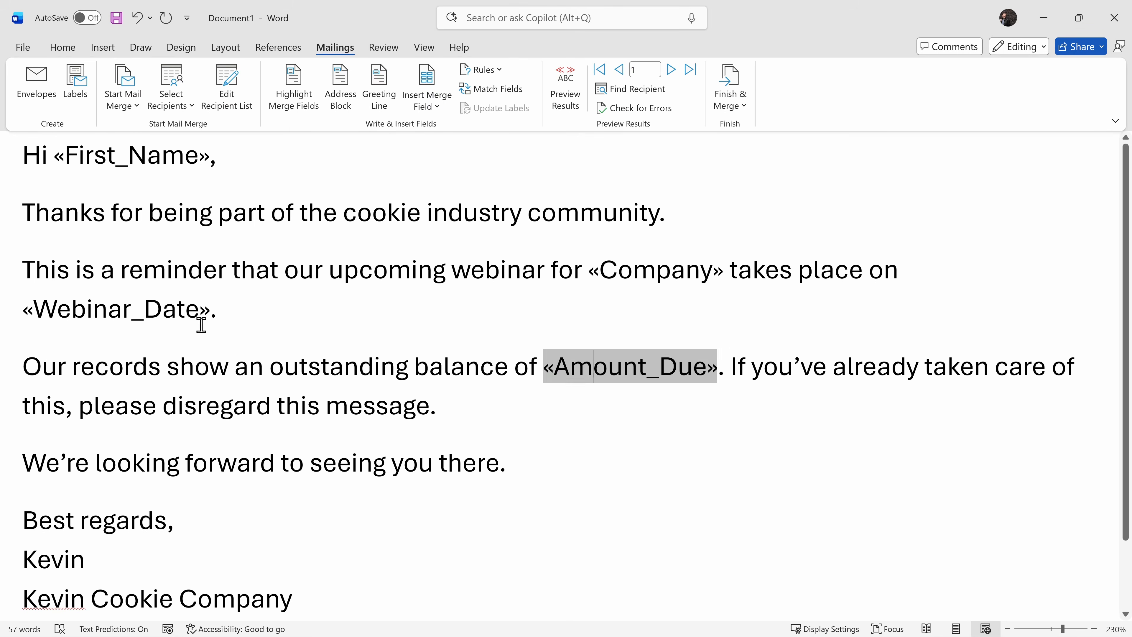
pyautogui.click(163, 312)
pyautogui.click(154, 171)
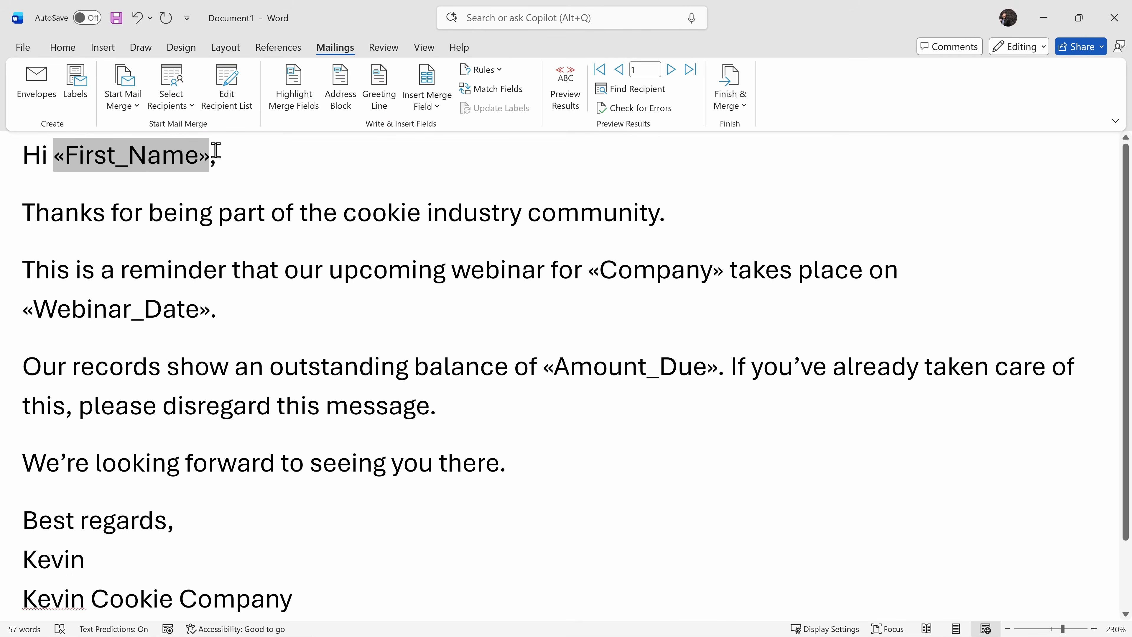
# Try bold, italic and underline formatting on the greeting's First_Name merge field, and remove all three formats again.
pyautogui.moveTo(211, 151); pyautogui.dragTo(48, 156)
pyautogui.click(63, 48)
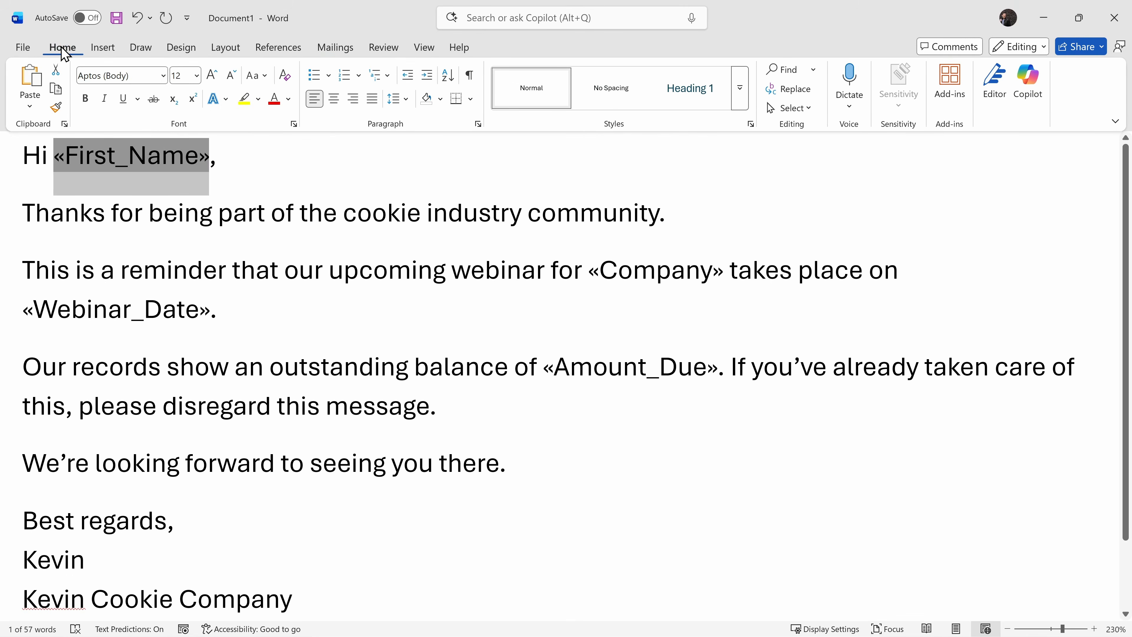
pyautogui.click(84, 99)
pyautogui.click(104, 98)
pyautogui.click(123, 100)
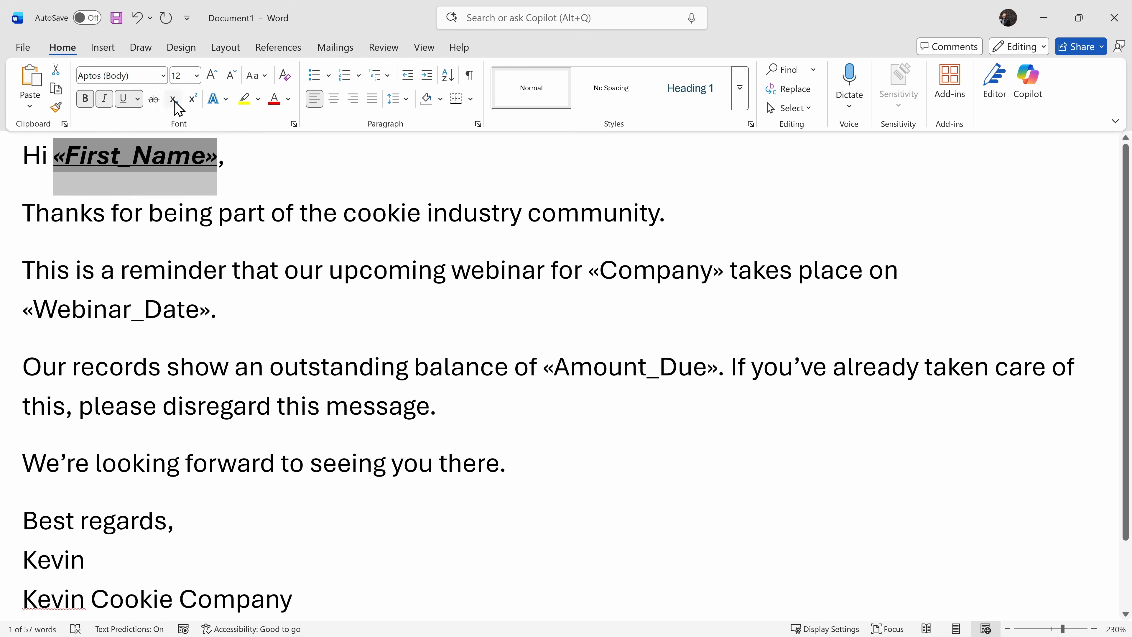
pyautogui.click(123, 98)
pyautogui.click(104, 99)
pyautogui.click(85, 98)
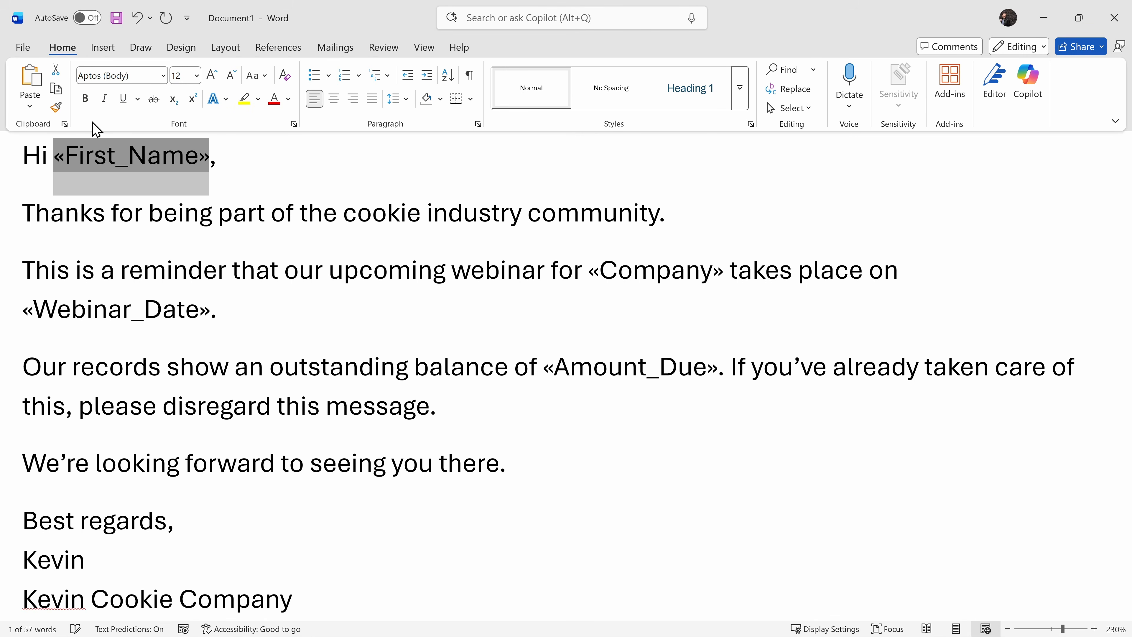
pyautogui.click(217, 160)
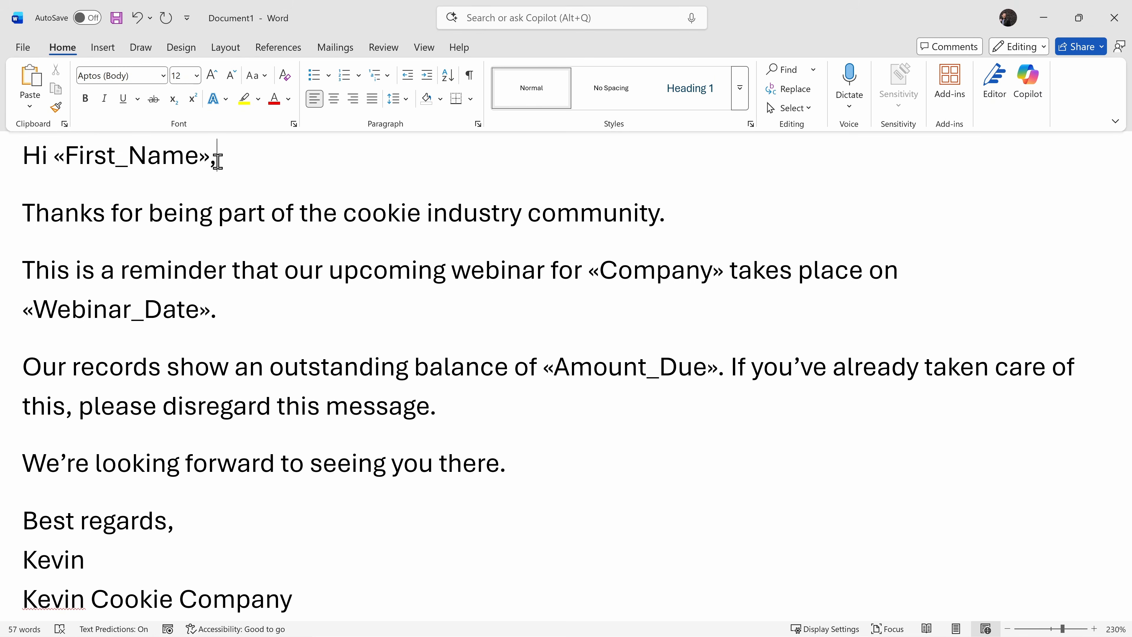
# Preview the merge results and go through the personalized messages from record 1 to record 5.
pyautogui.click(335, 50)
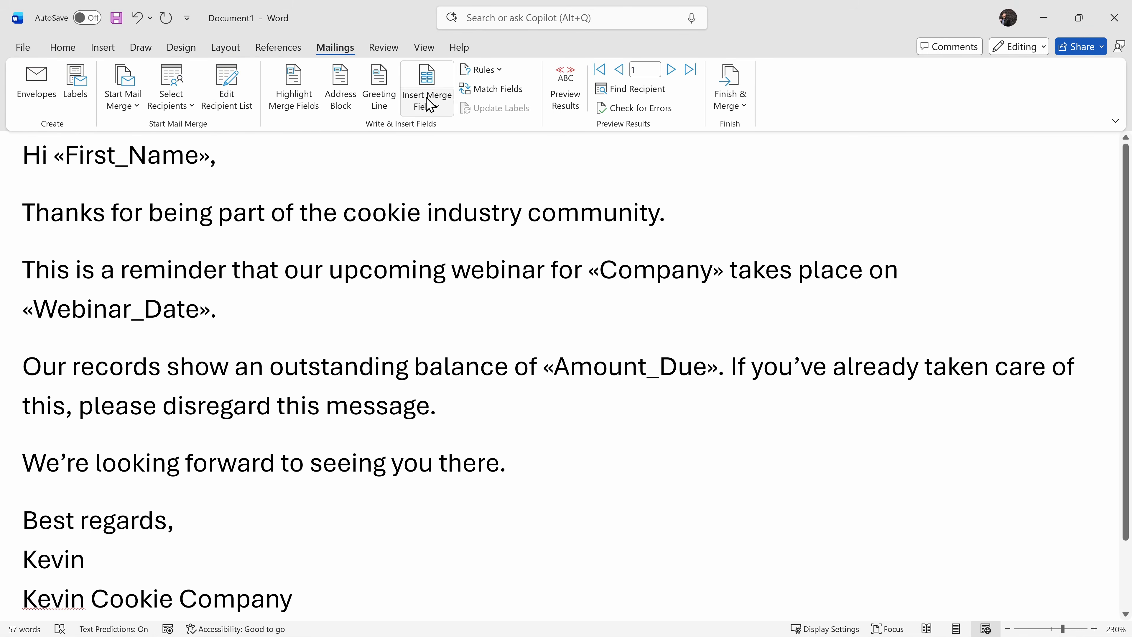
pyautogui.click(565, 99)
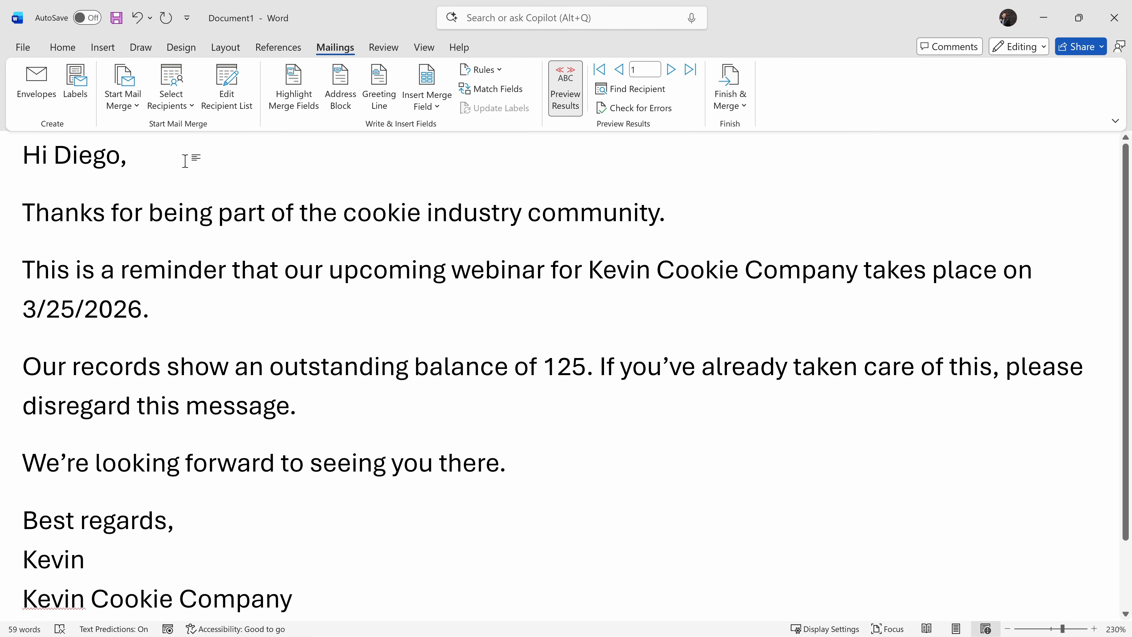
pyautogui.click(672, 70)
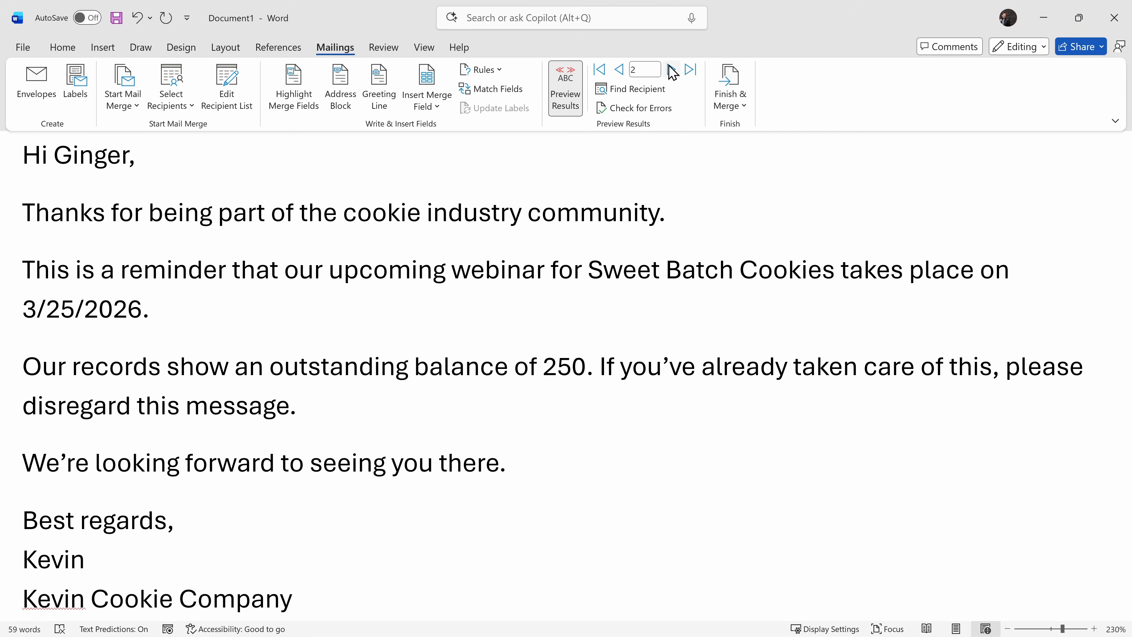
pyautogui.click(672, 70)
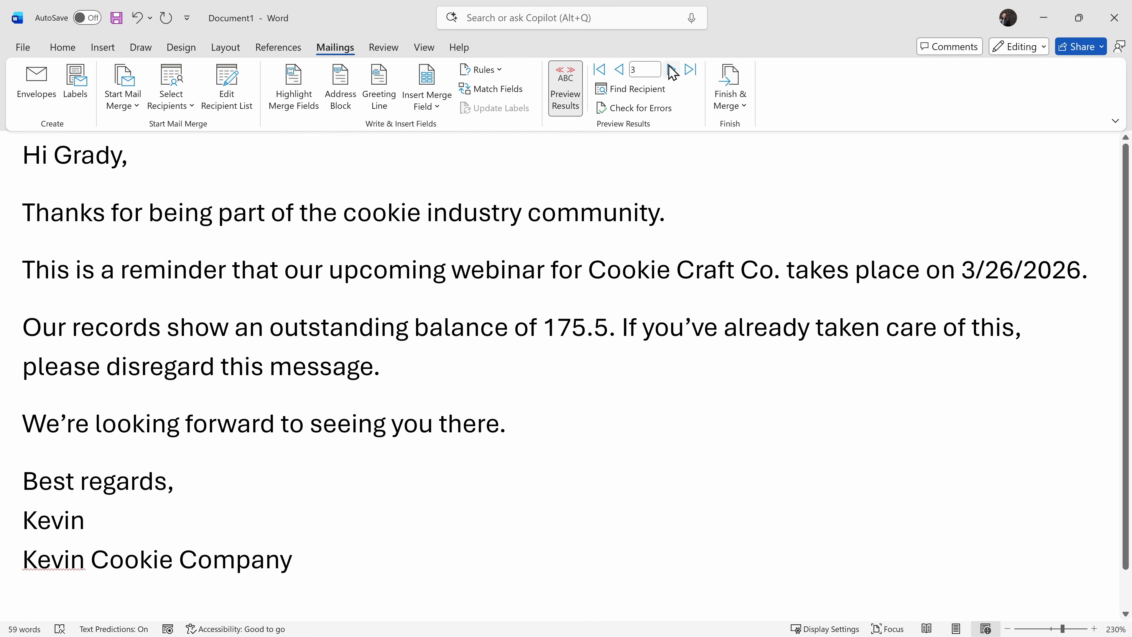
pyautogui.click(671, 70)
pyautogui.click(672, 70)
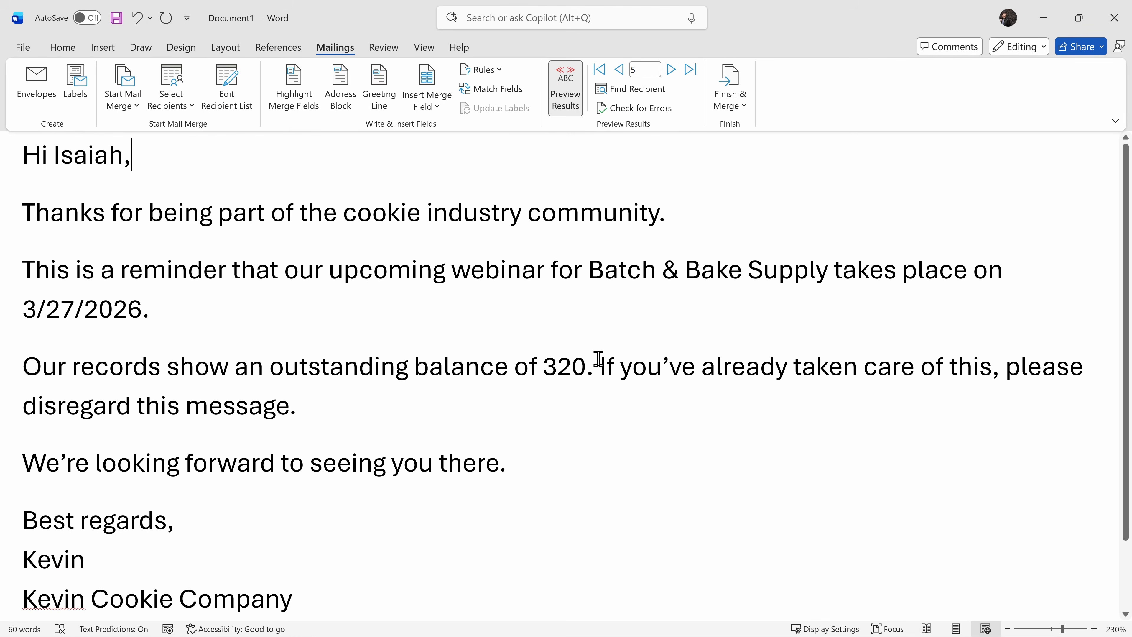
# Insert a dollar sign directly before the amount due field in the outstanding balance sentence.
pyautogui.click(546, 367)
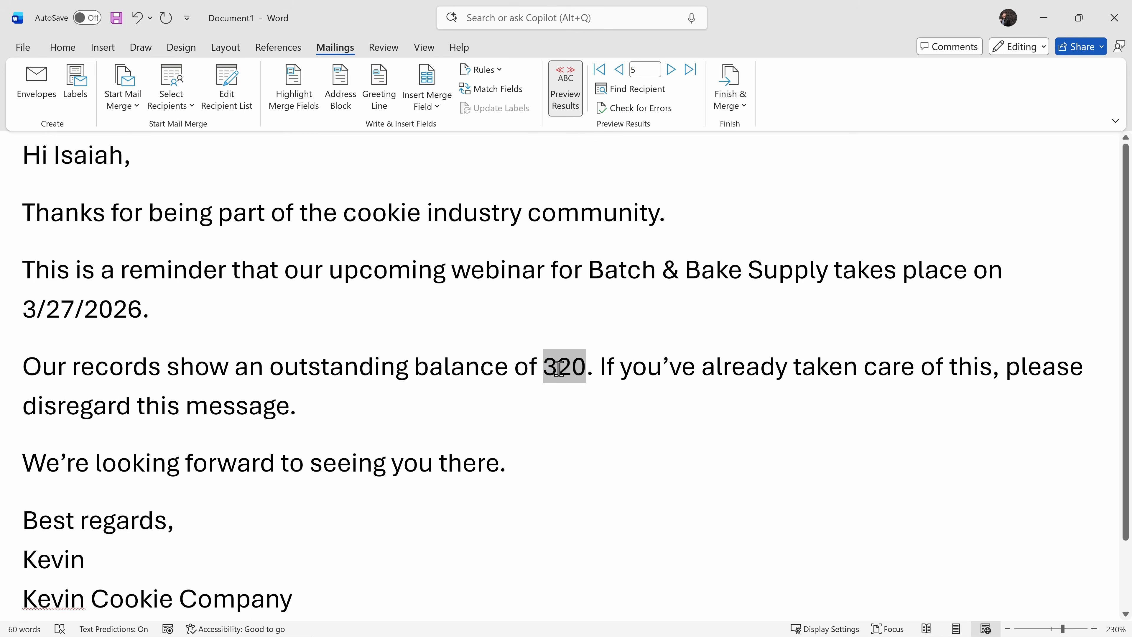
pyautogui.write('$')
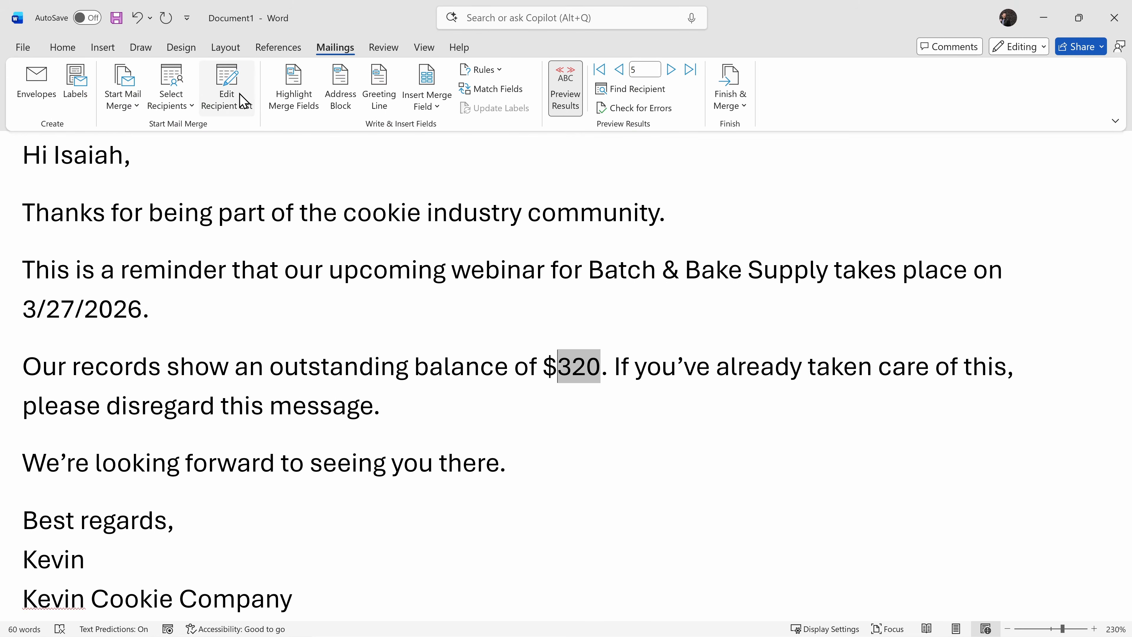
# Look through the mail merge recipient list and accept it with all recipients included.
pyautogui.click(244, 101)
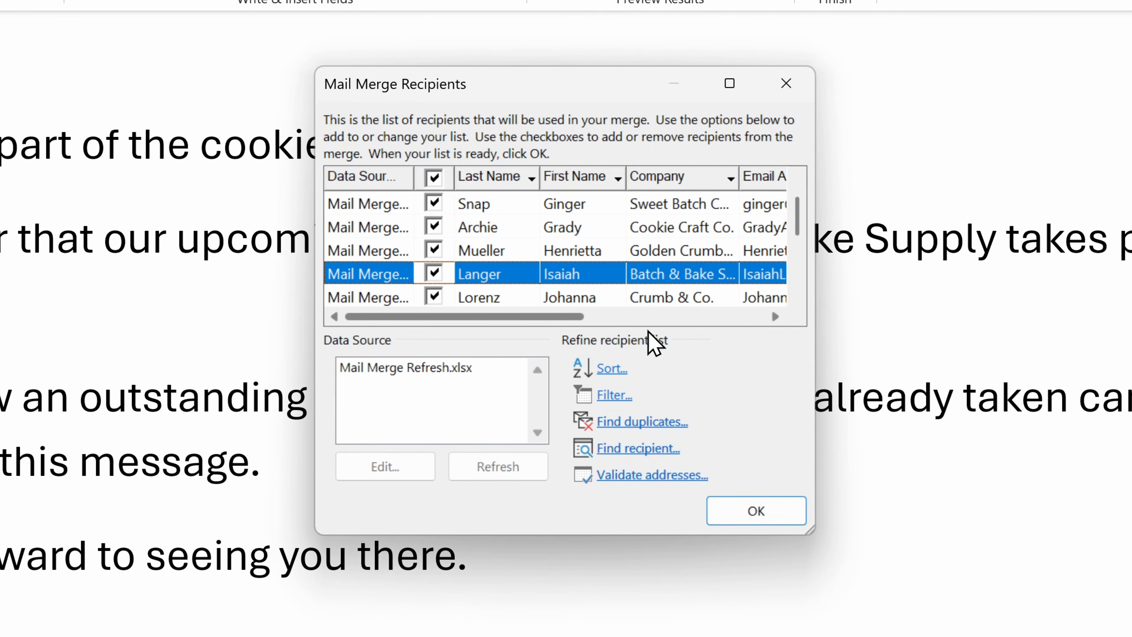
pyautogui.scroll(-2, 649, 300)
pyautogui.scroll(3, 600, 257)
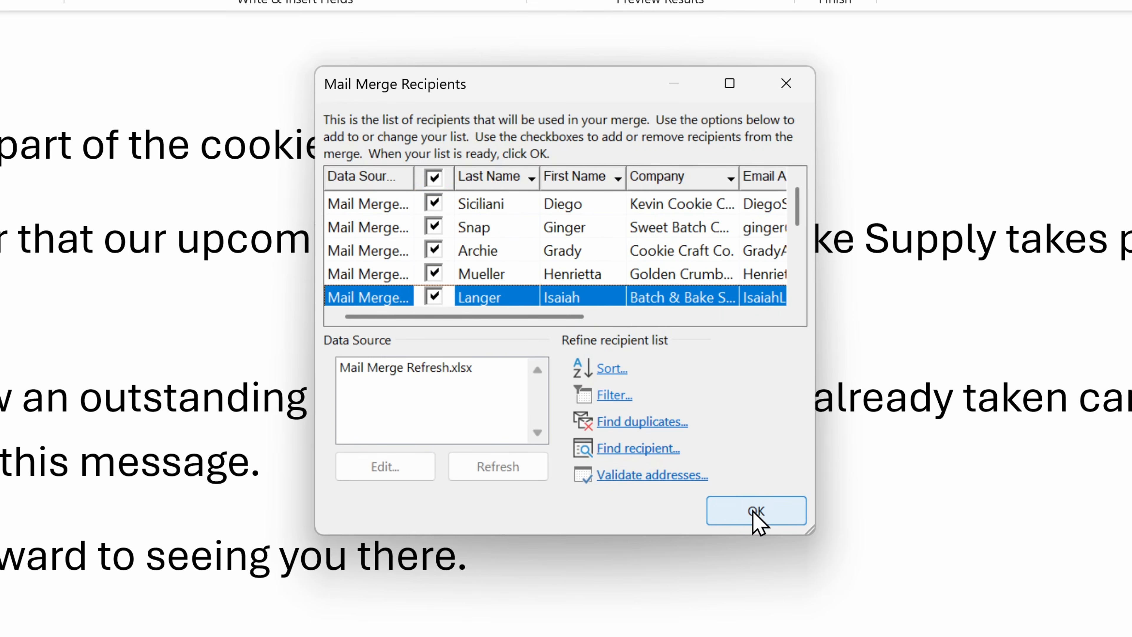
pyautogui.click(754, 514)
# Set up an e-mail merge addressed to the Email_Address field with the subject line "Kevin Cookie Company Webinar".
pyautogui.click(597, 161)
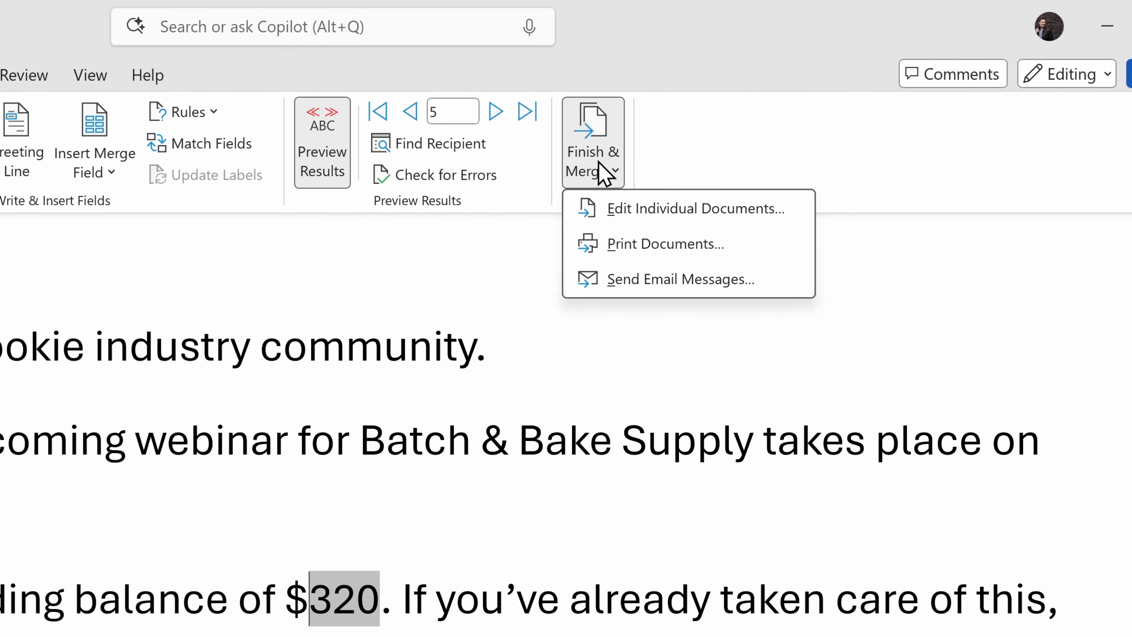
pyautogui.click(647, 282)
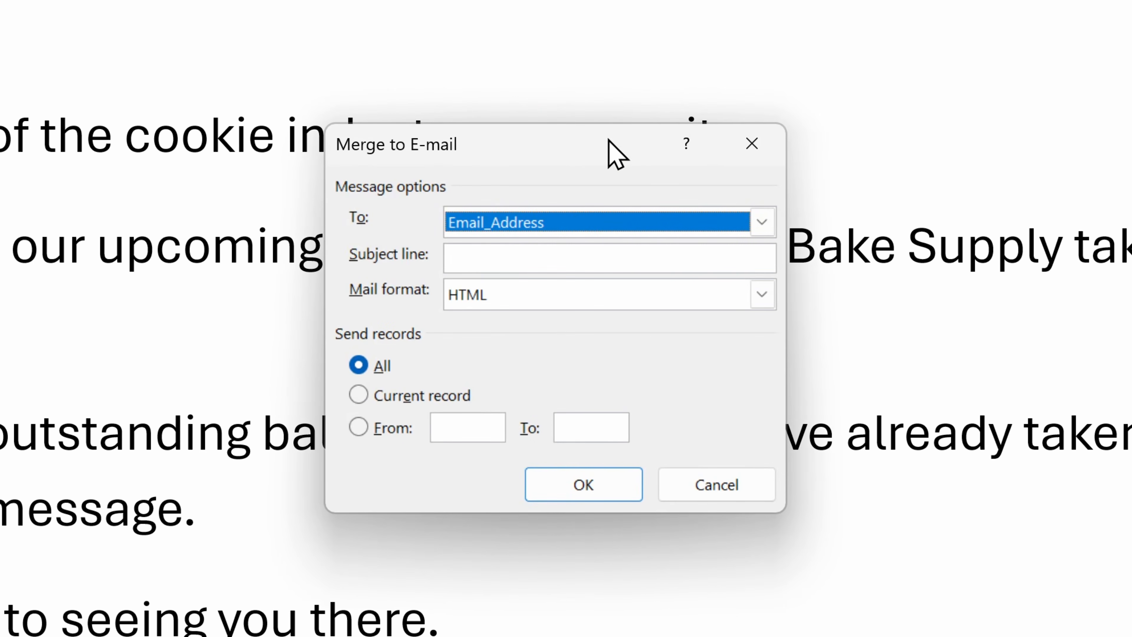
pyautogui.click(514, 228)
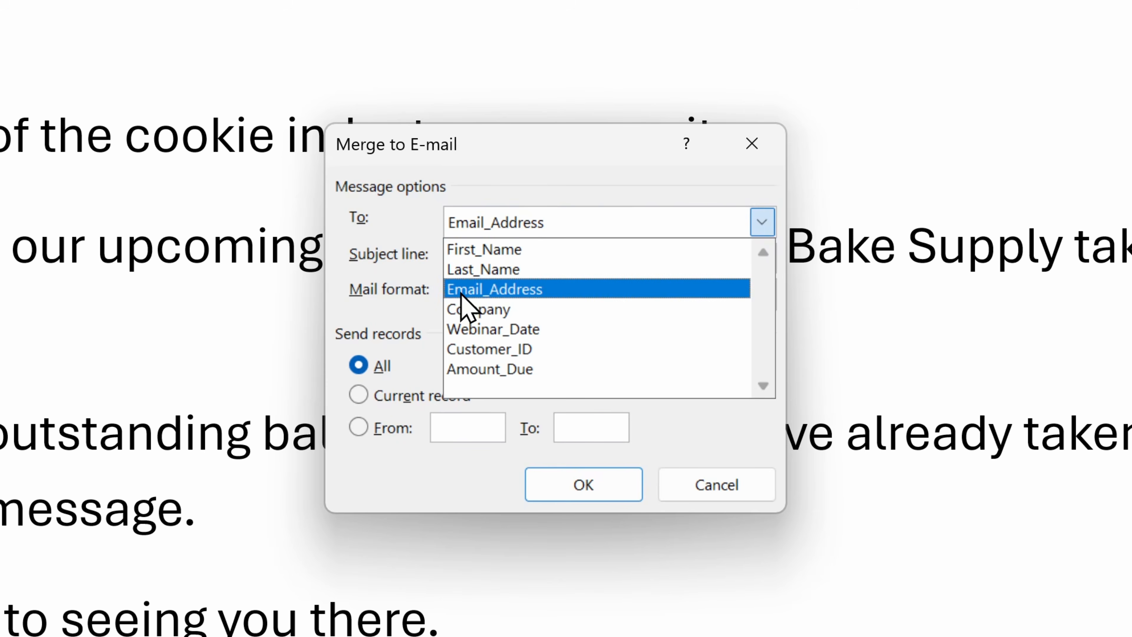
pyautogui.click(533, 289)
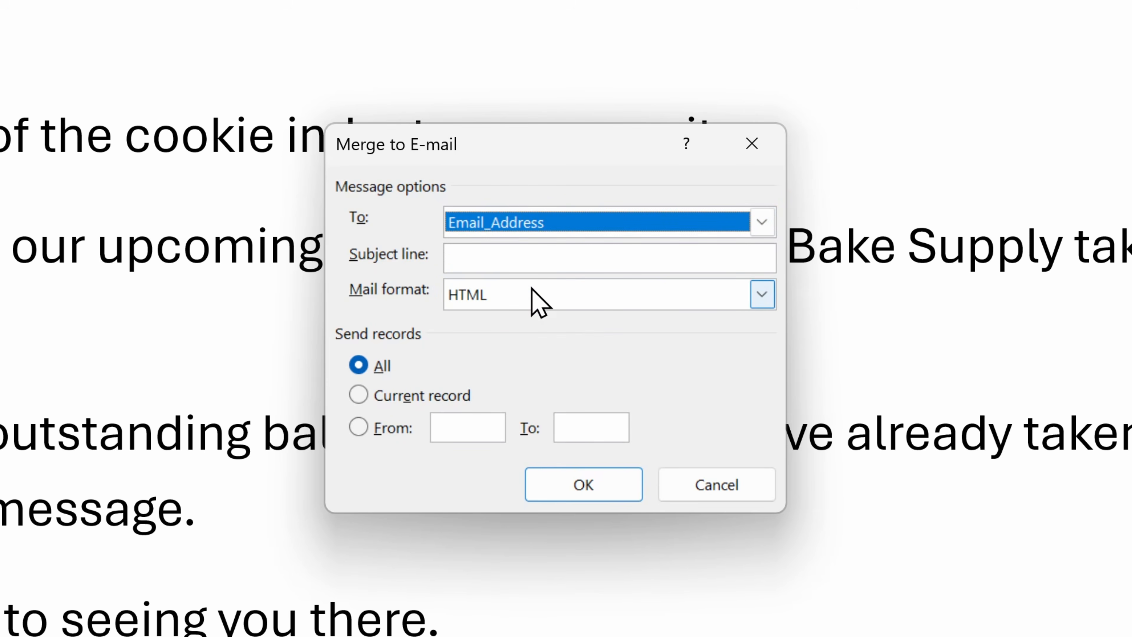
pyautogui.click(502, 257)
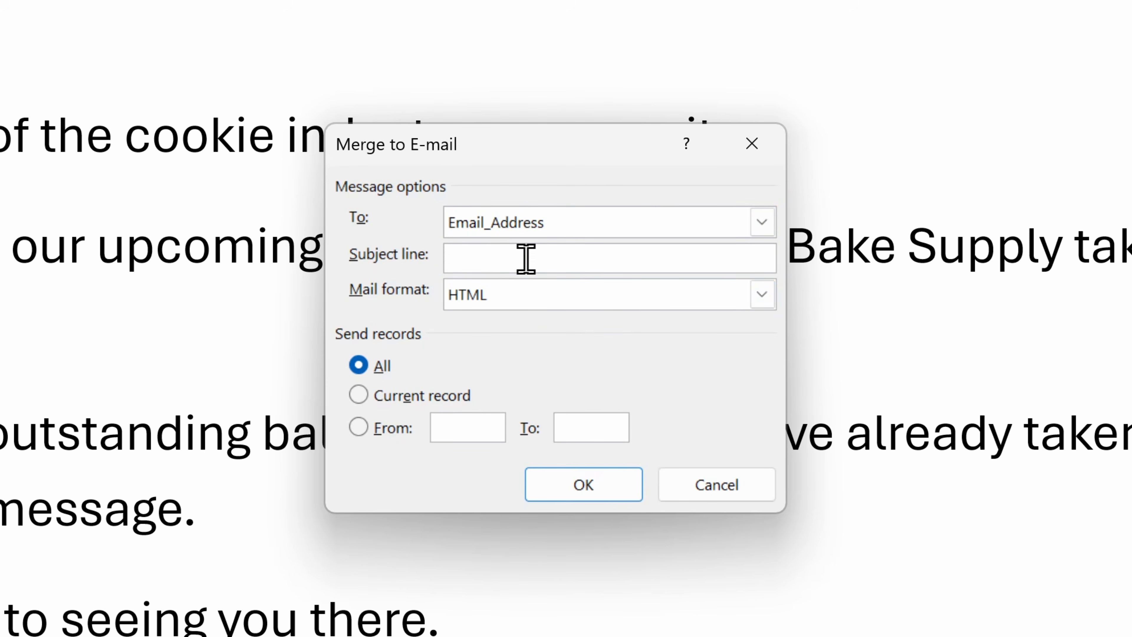
pyautogui.write('Kevin Cookie Company Webinar')
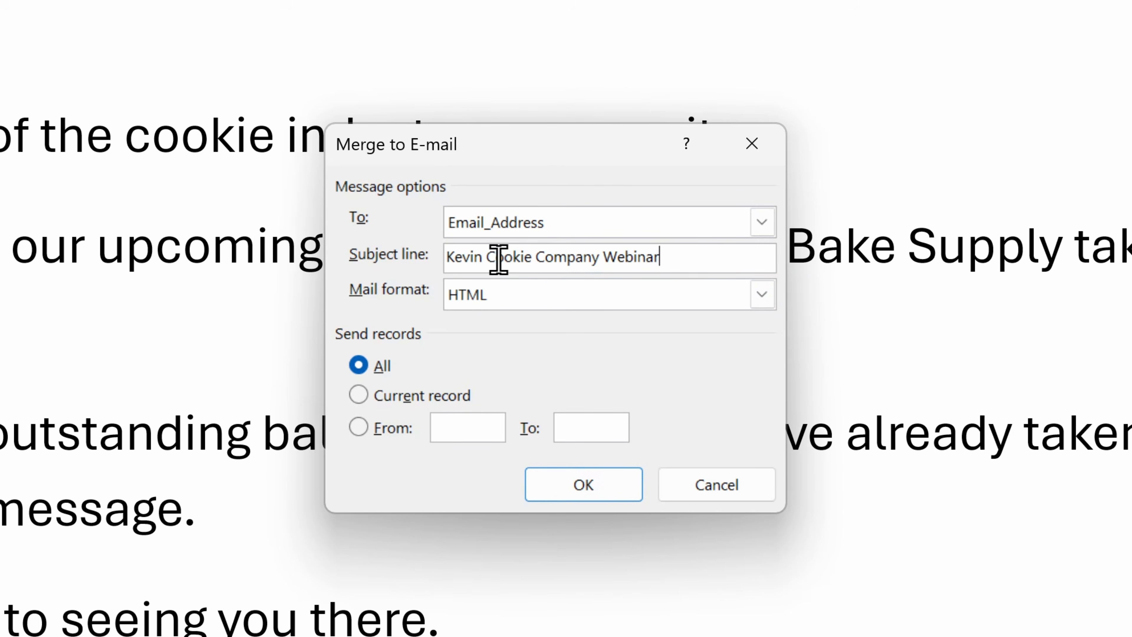
# Keep the mail format as HTML, choose to send all records, and run the e-mail merge.
pyautogui.click(515, 295)
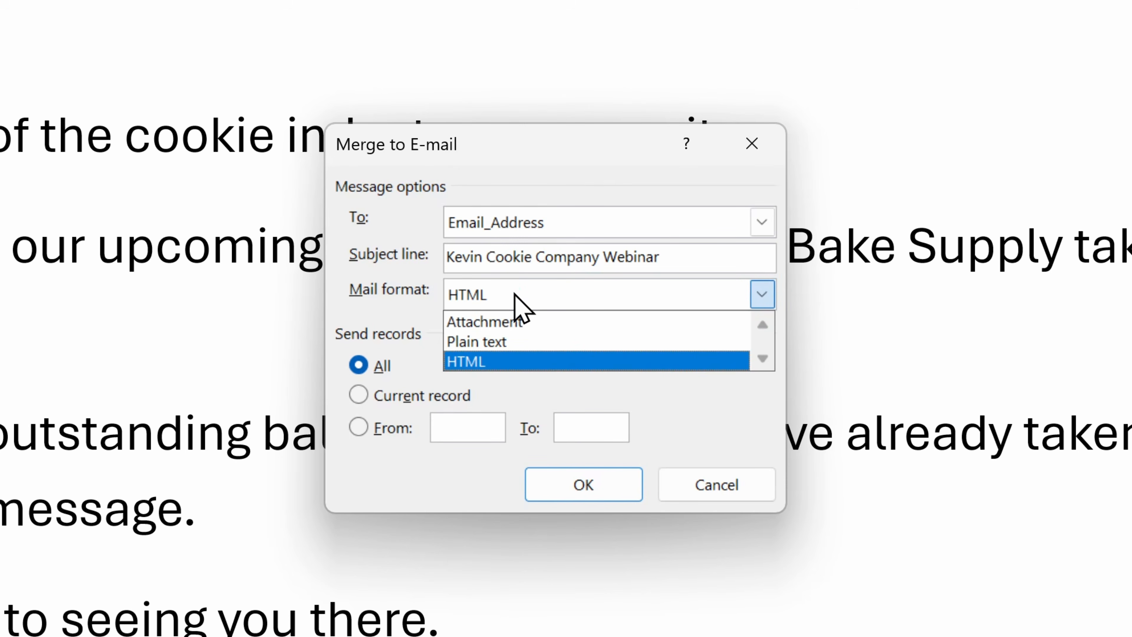
pyautogui.click(400, 292)
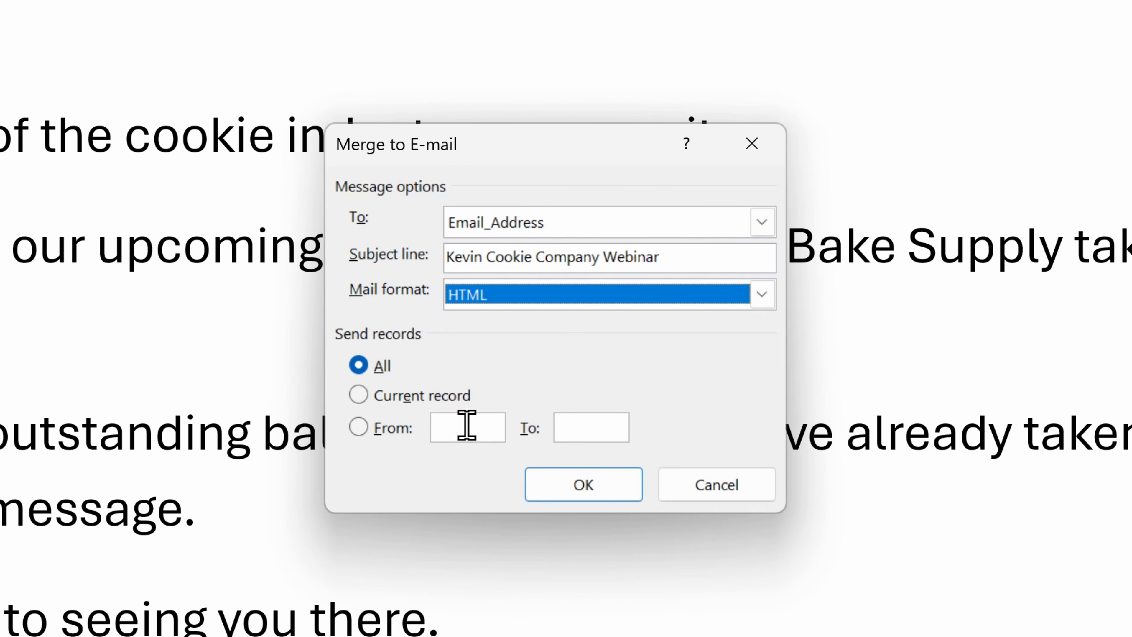
pyautogui.click(378, 371)
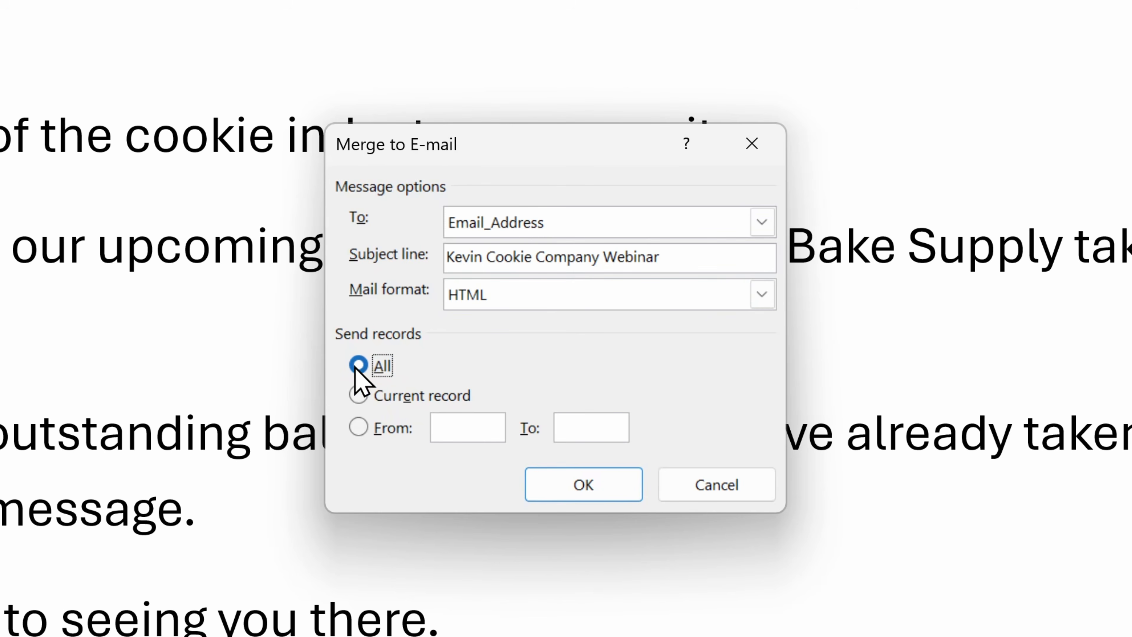
pyautogui.click(584, 486)
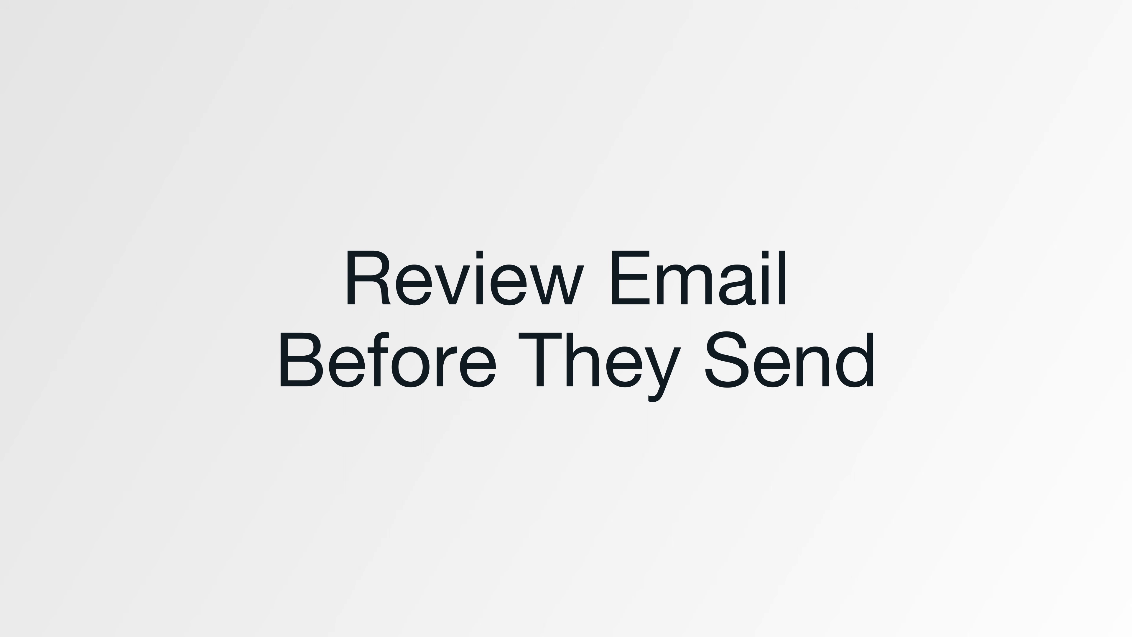
# In Outlook, turn on Work Offline to hold outgoing messages and turn it off again.
pyautogui.click(156, 47)
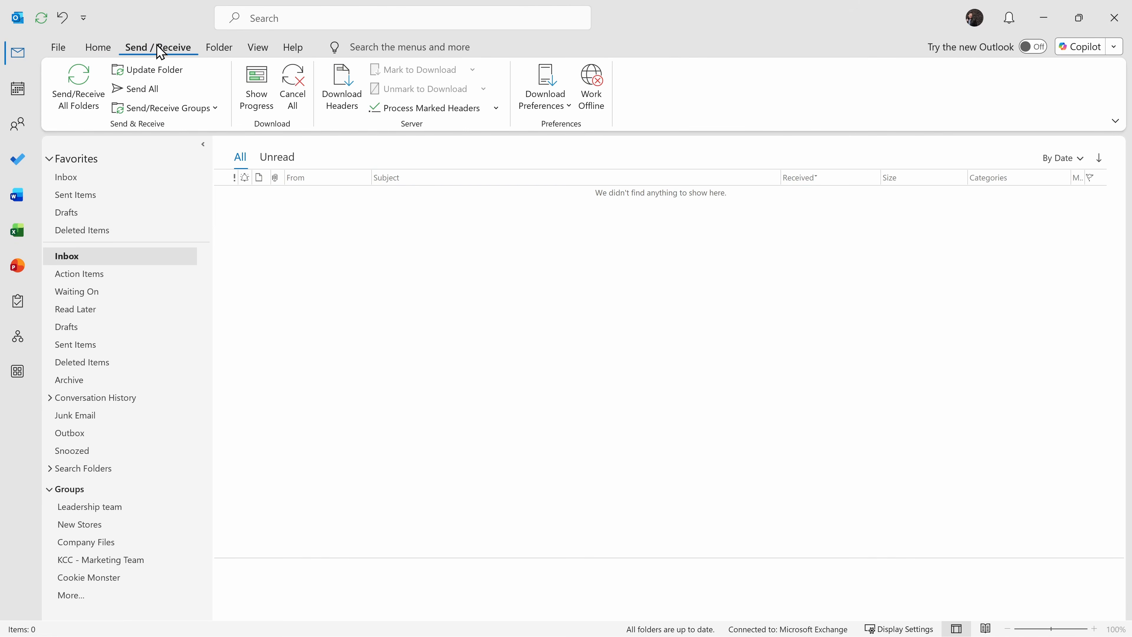
pyautogui.click(600, 105)
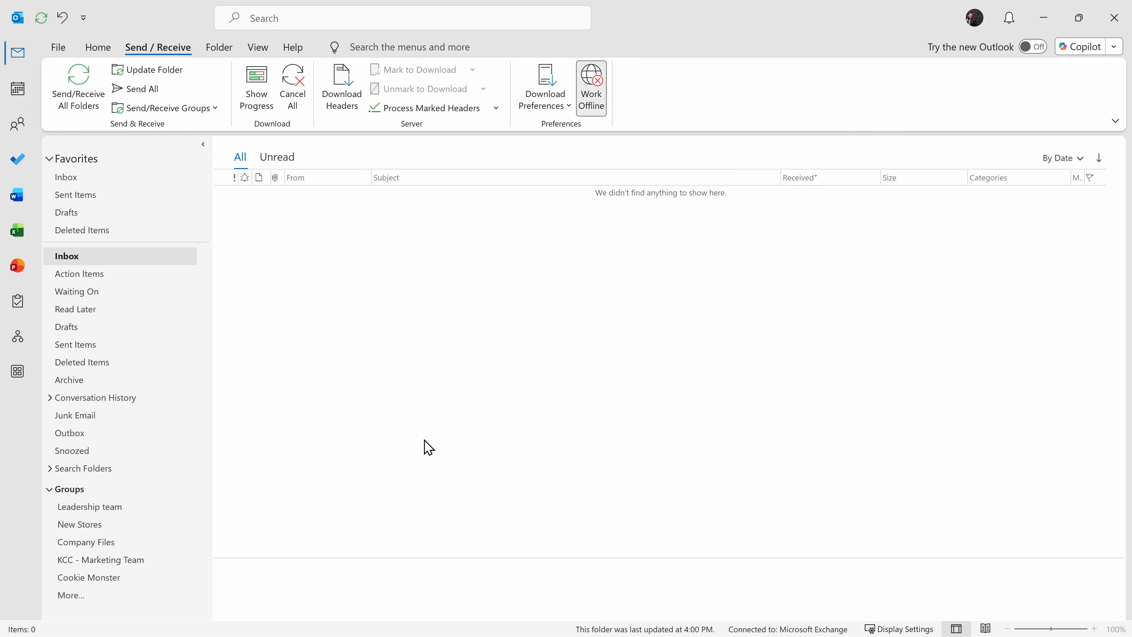
pyautogui.click(593, 105)
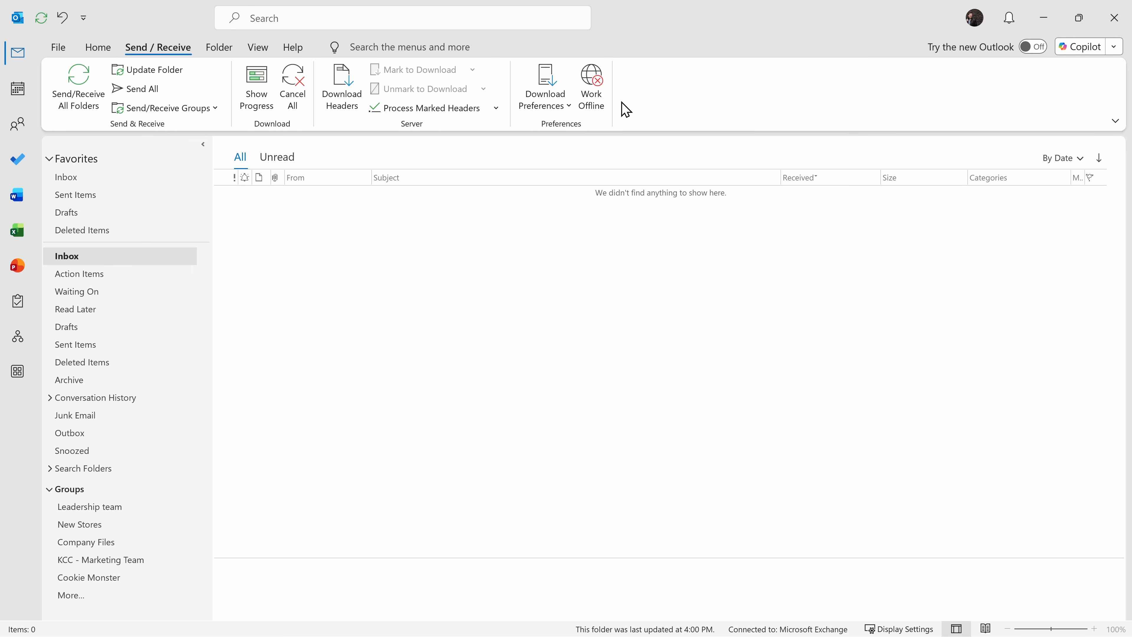